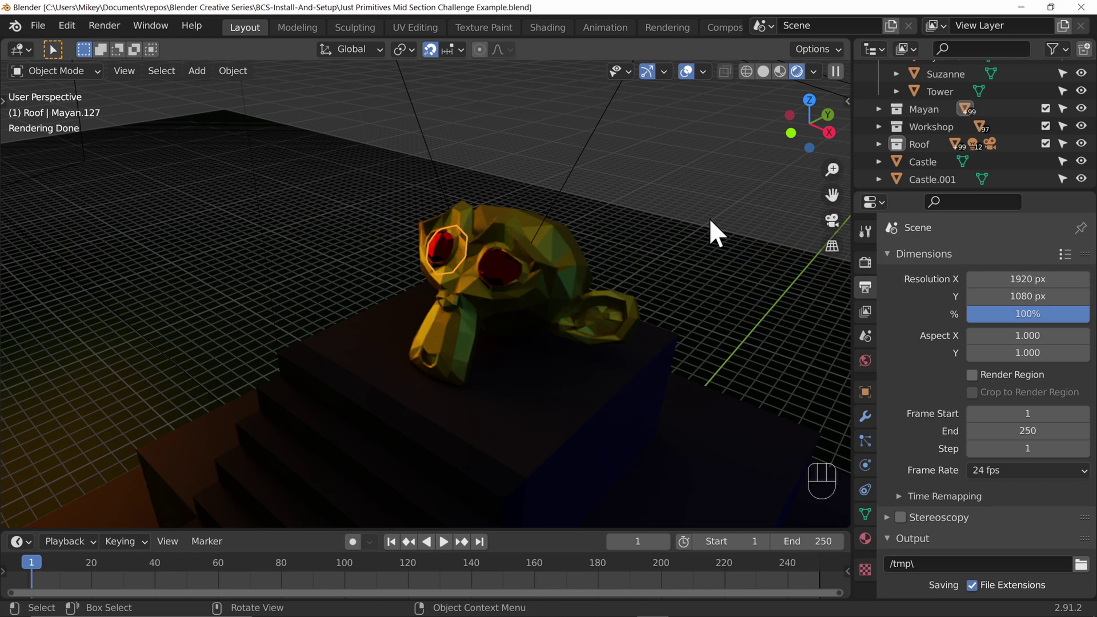
Show the Render Properties and the list of available render engines.
{"action": "left_click", "coordinate": [867, 265]}
{"action": "left_click", "coordinate": [1028, 258]}
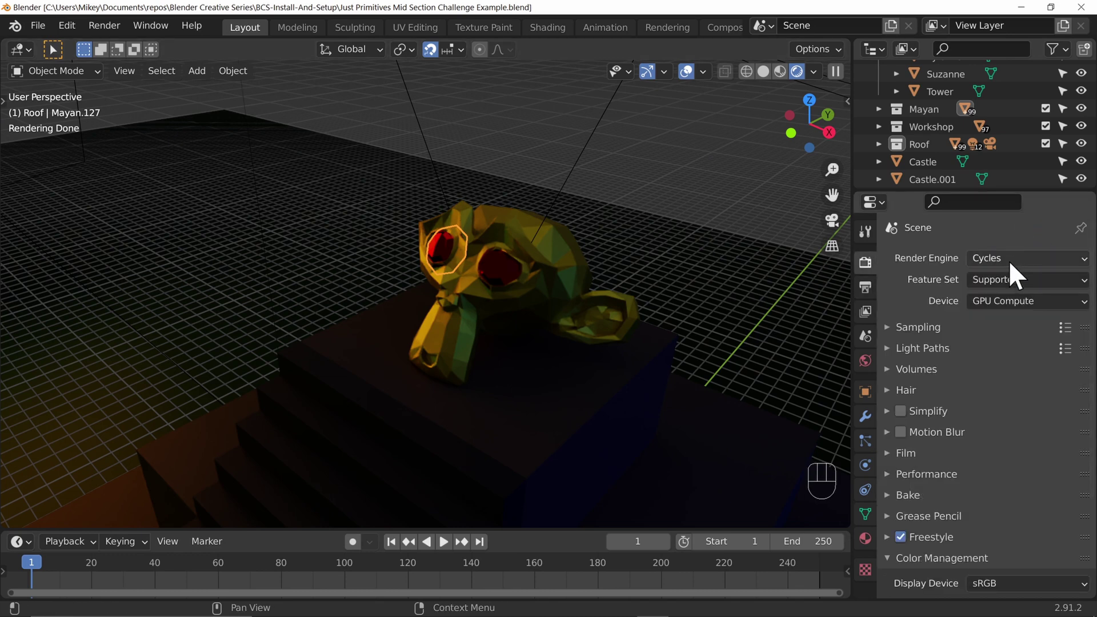
Make Workbench the render engine and orbit to frame Suzanne above the pyramid stairs.
{"action": "left_click", "coordinate": [1009, 260]}
{"action": "left_click", "coordinate": [1016, 299]}
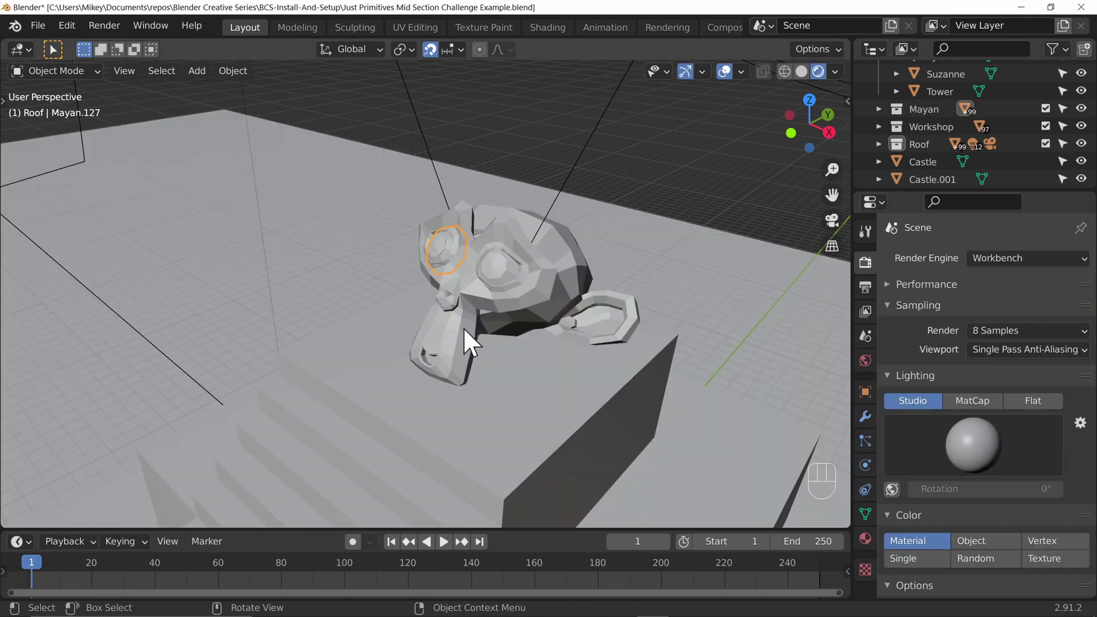
{"action": "left_click", "coordinate": [667, 170]}
{"action": "mouse_move", "coordinate": [538, 444]}
{"action": "middle_mouse_down"}
{"action": "mouse_move", "coordinate": [564, 346]}
{"action": "mouse_move", "coordinate": [603, 415]}
{"action": "mouse_move", "coordinate": [435, 382]}
{"action": "mouse_move", "coordinate": [608, 349]}
{"action": "middle_mouse_up"}
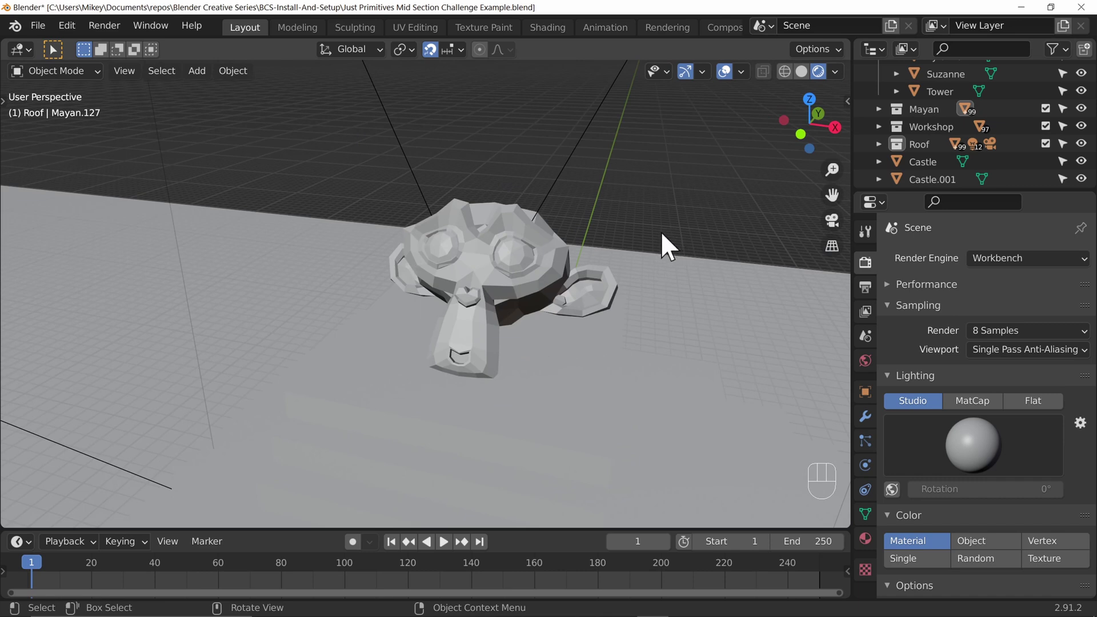
{"action": "mouse_move", "coordinate": [664, 348]}
{"action": "middle_mouse_down"}
{"action": "mouse_move", "coordinate": [679, 345]}
{"action": "mouse_move", "coordinate": [657, 325]}
{"action": "mouse_move", "coordinate": [548, 375]}
{"action": "middle_mouse_up"}
{"action": "scroll", "coordinate": [647, 329], "scroll_direction": "down", "scroll_amount": 4}
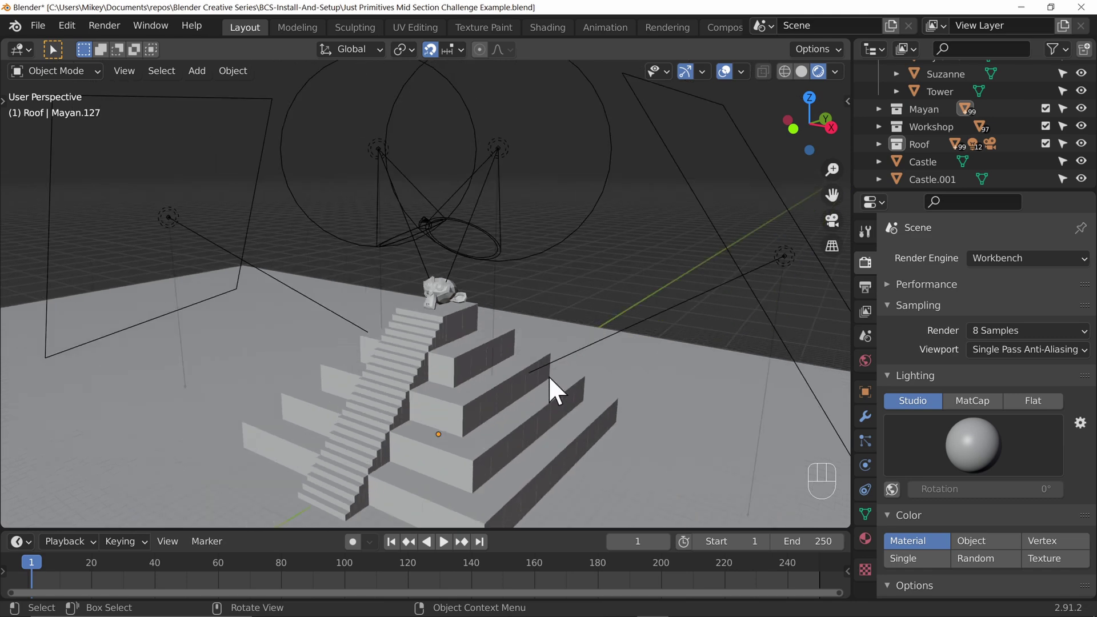
Render a Workbench still of the current frame (F12) and dismiss the result window.
{"action": "key", "text": "F12"}
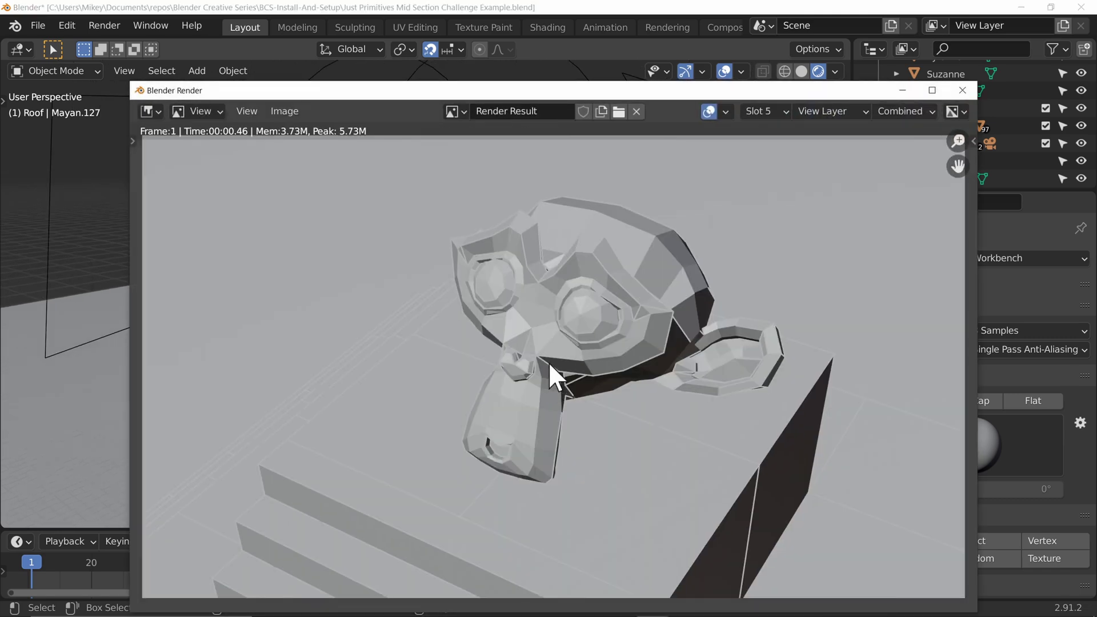
{"action": "scroll", "coordinate": [549, 373], "scroll_direction": "down", "scroll_amount": 3}
{"action": "key", "text": "Escape"}
{"action": "key", "text": "F12"}
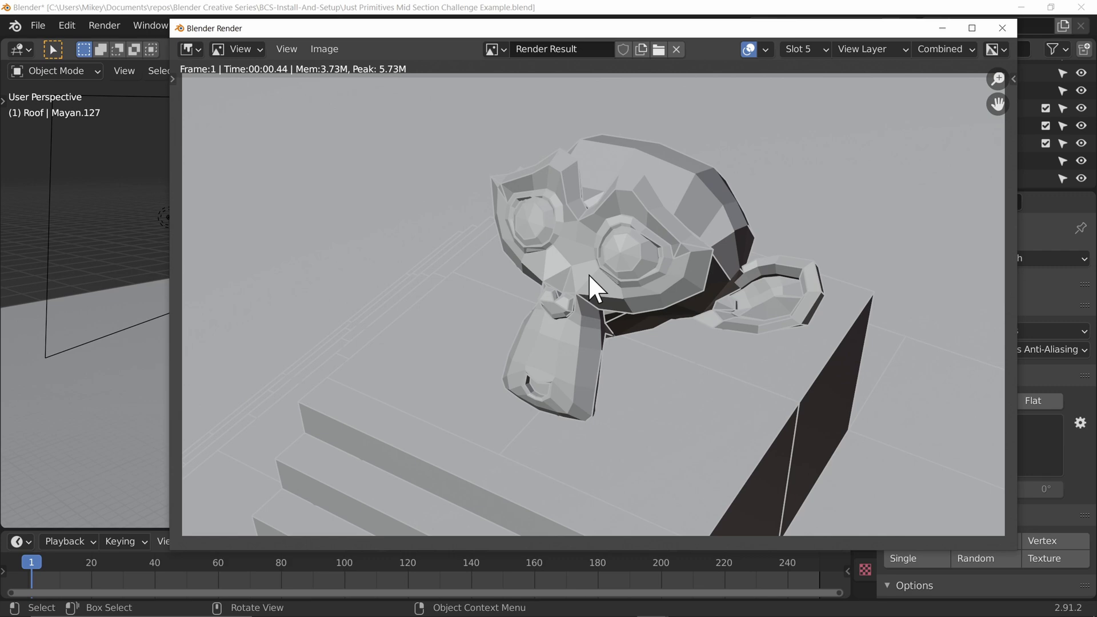
{"action": "left_click", "coordinate": [1002, 28]}
Switch the viewport to Solid shading, reframe the pyramid closer, and render again.
{"action": "left_click", "coordinate": [799, 70]}
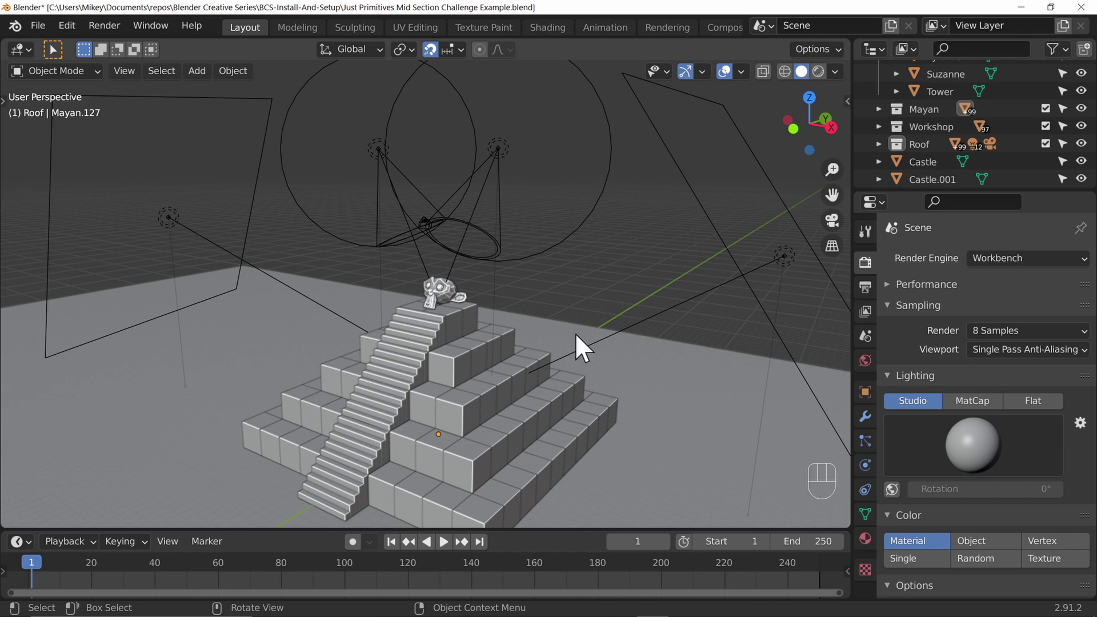
{"action": "mouse_move", "coordinate": [575, 333]}
{"action": "middle_mouse_down"}
{"action": "mouse_move", "coordinate": [551, 434]}
{"action": "mouse_move", "coordinate": [477, 154]}
{"action": "middle_mouse_up"}
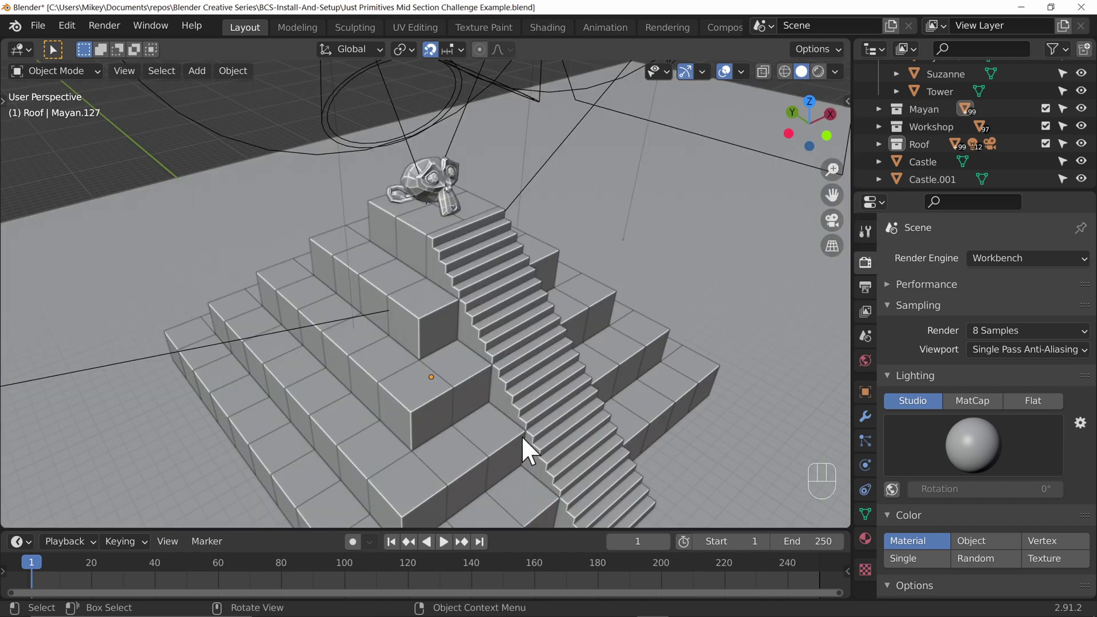
{"action": "scroll", "coordinate": [558, 381], "scroll_direction": "down", "scroll_amount": 5}
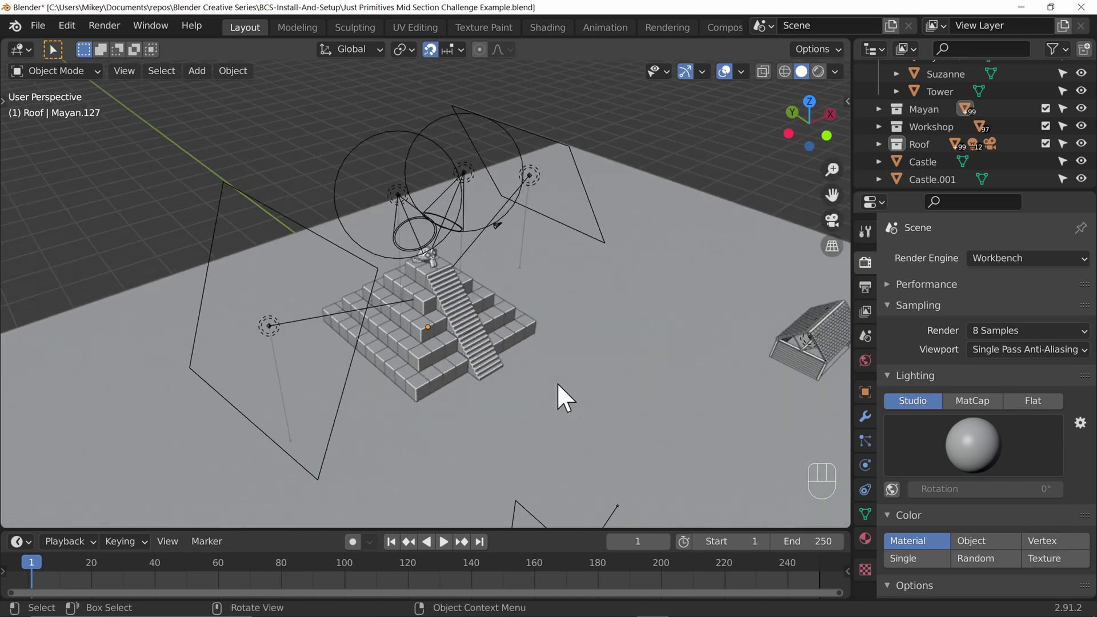
{"action": "scroll", "coordinate": [558, 382], "scroll_direction": "up", "scroll_amount": 6}
{"action": "scroll", "coordinate": [519, 296], "scroll_direction": "down", "scroll_amount": 4}
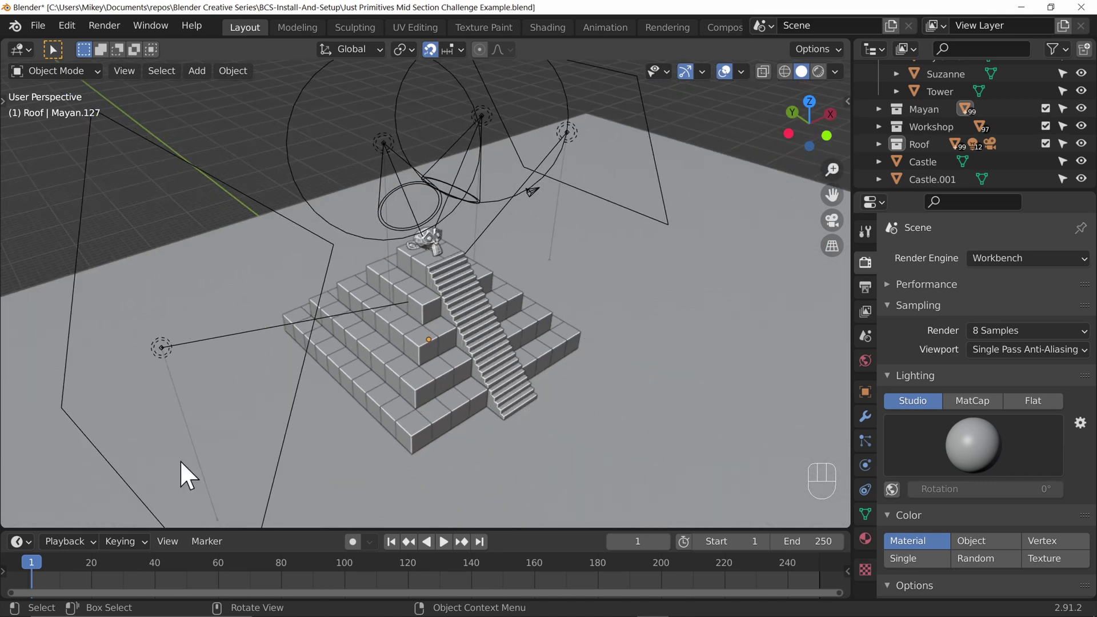
{"action": "mouse_move", "coordinate": [701, 472]}
{"action": "middle_mouse_down"}
{"action": "mouse_move", "coordinate": [522, 419]}
{"action": "mouse_move", "coordinate": [533, 371]}
{"action": "middle_mouse_up"}
{"action": "scroll", "coordinate": [533, 371], "scroll_direction": "up", "scroll_amount": 2}
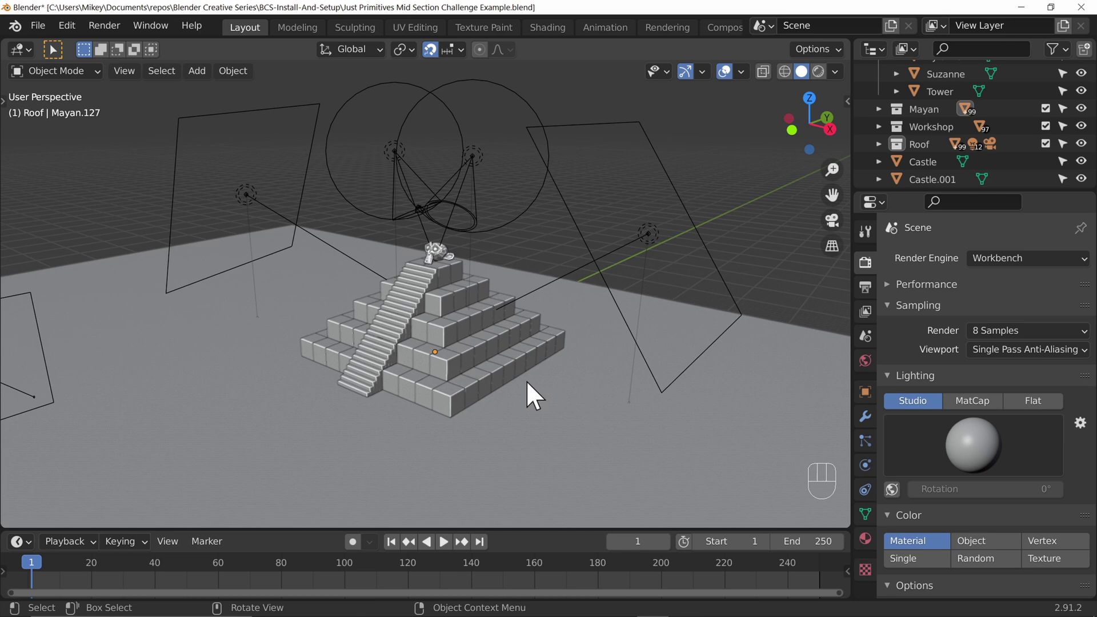
{"action": "key", "text": "F12"}
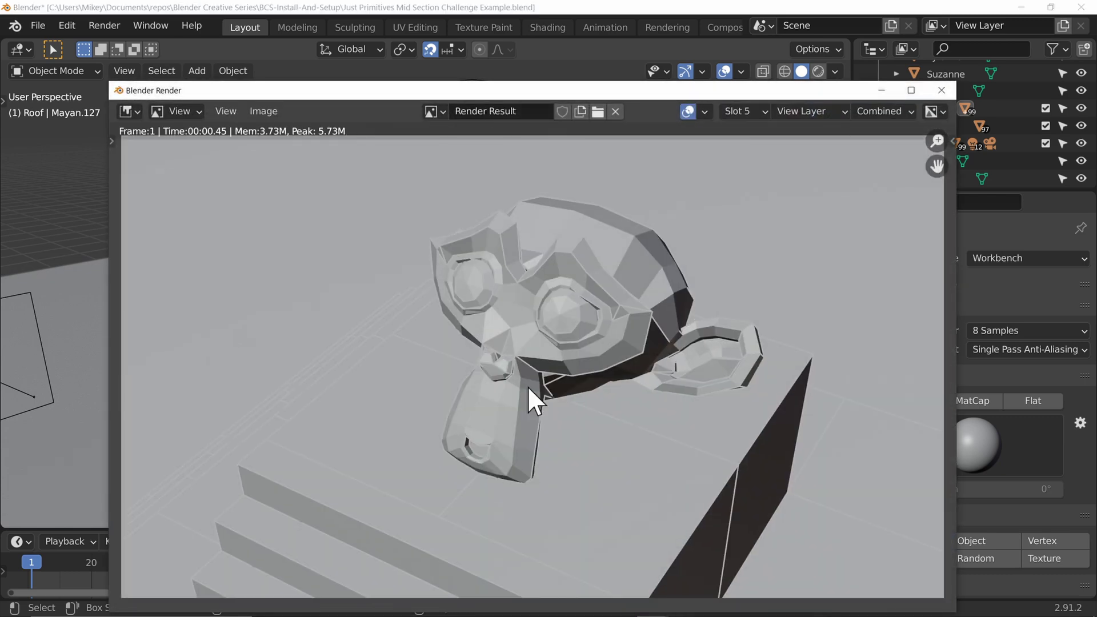
Close the render, untick Freestyle strokes, and peek into the Performance panel.
{"action": "left_click", "coordinate": [940, 90]}
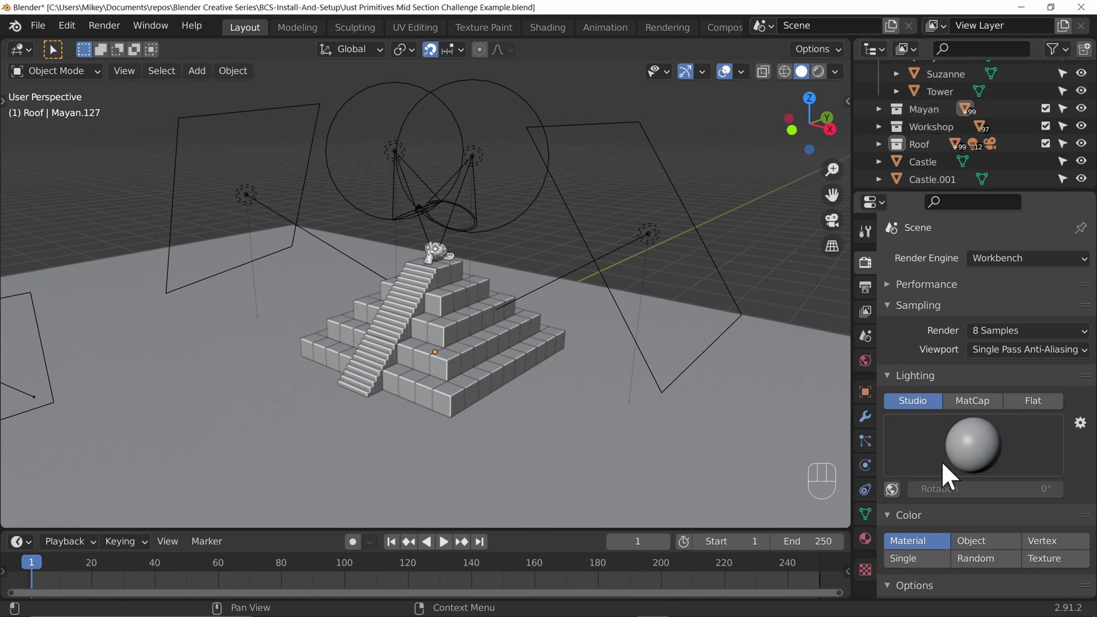
{"action": "scroll", "coordinate": [940, 472], "scroll_direction": "down", "scroll_amount": 3}
{"action": "scroll", "coordinate": [947, 497], "scroll_direction": "down", "scroll_amount": 3}
{"action": "scroll", "coordinate": [934, 515], "scroll_direction": "down", "scroll_amount": 3}
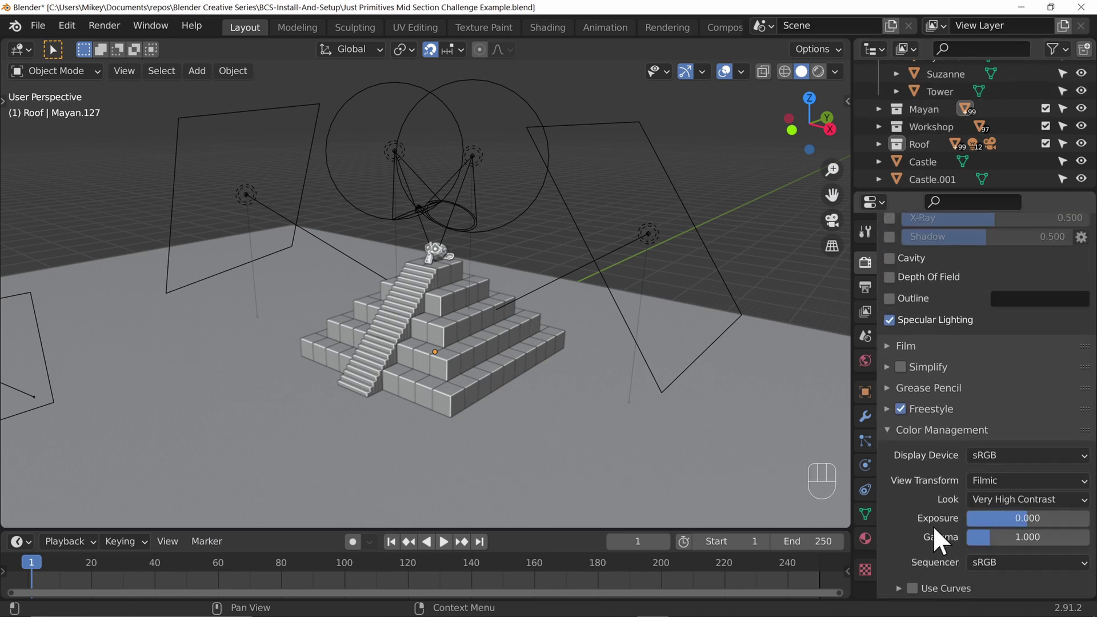
{"action": "left_click", "coordinate": [899, 409]}
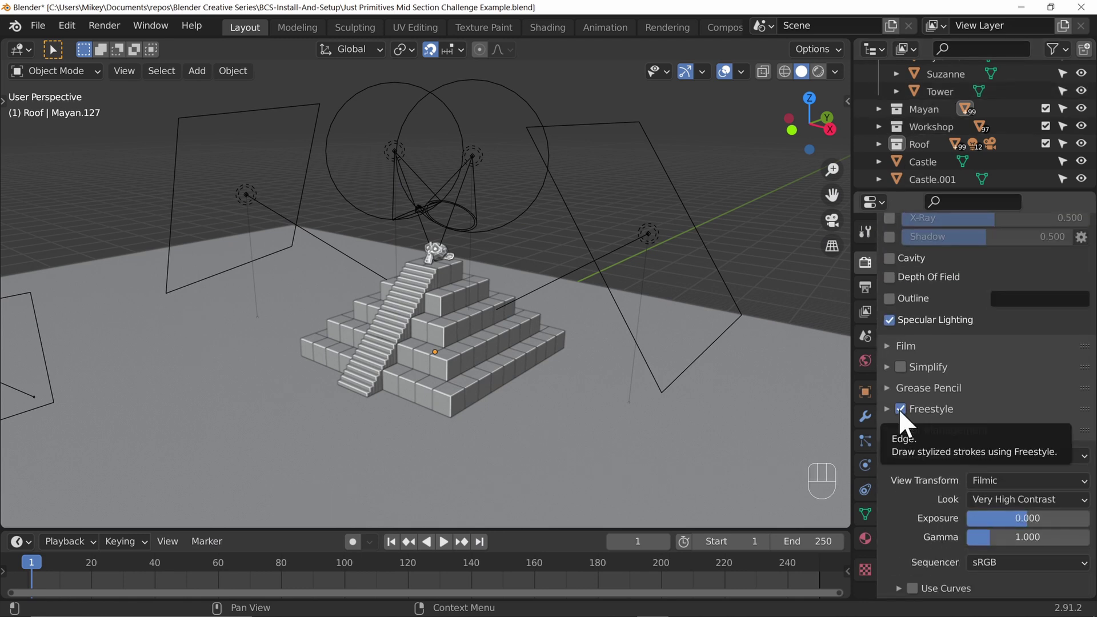
{"action": "scroll", "coordinate": [898, 408], "scroll_direction": "up", "scroll_amount": 3}
{"action": "scroll", "coordinate": [900, 411], "scroll_direction": "up", "scroll_amount": 3}
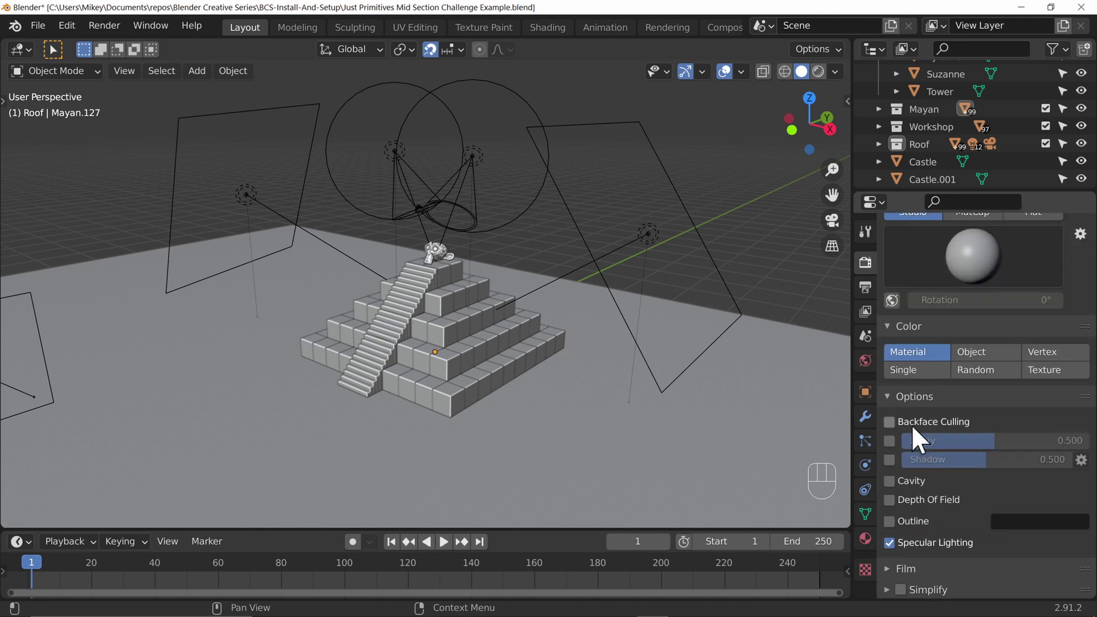
{"action": "scroll", "coordinate": [911, 424], "scroll_direction": "up", "scroll_amount": 3}
{"action": "scroll", "coordinate": [916, 428], "scroll_direction": "up", "scroll_amount": 2}
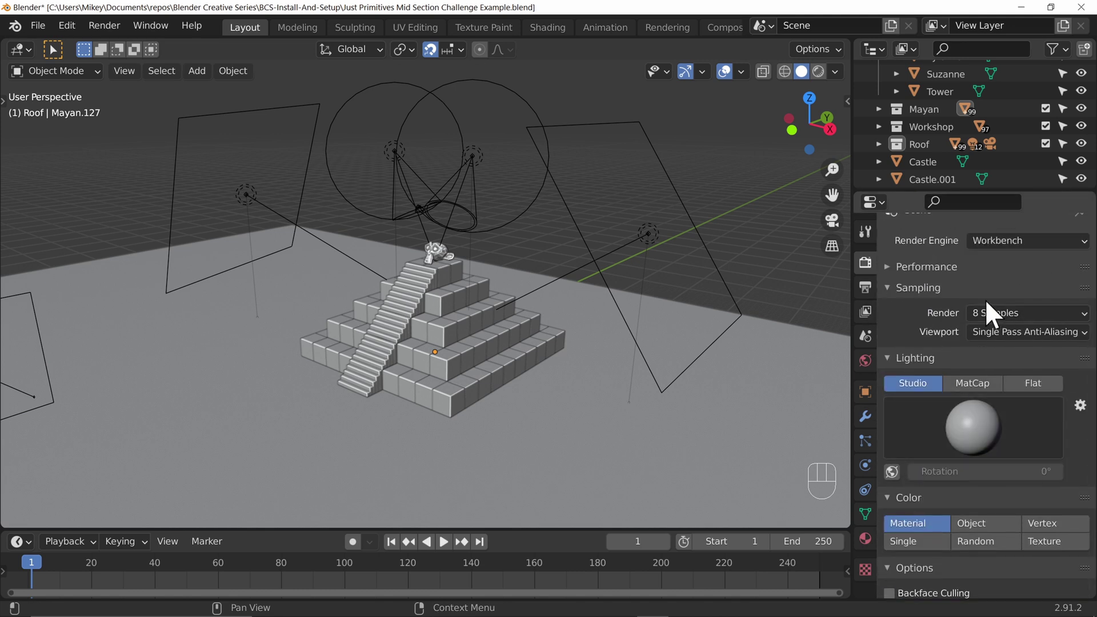
{"action": "scroll", "coordinate": [989, 296], "scroll_direction": "up", "scroll_amount": 1}
{"action": "left_click", "coordinate": [888, 283]}
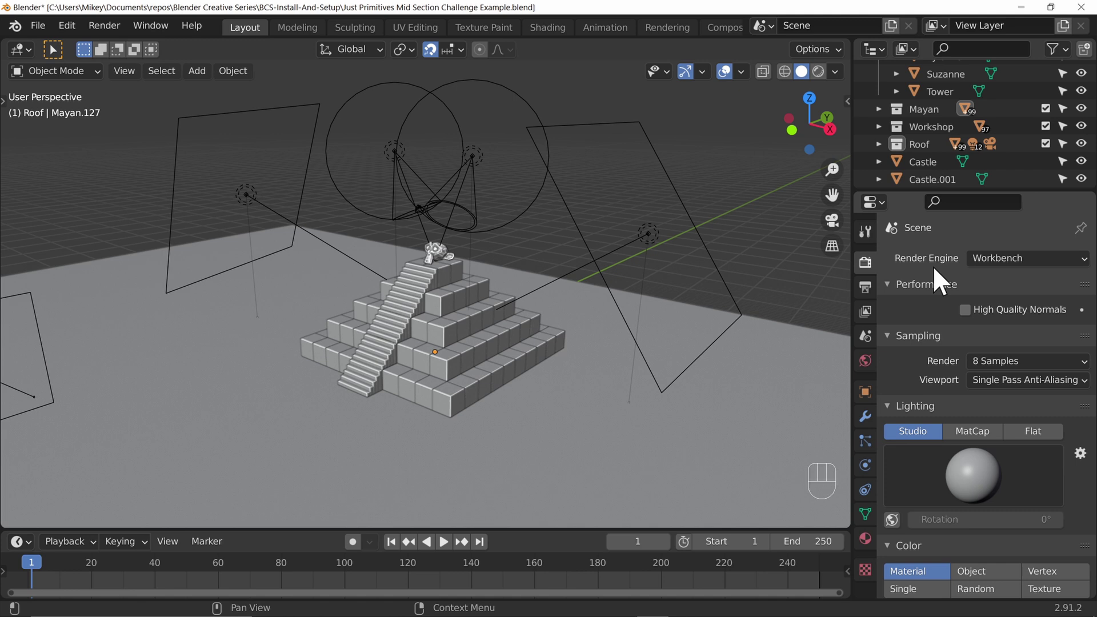
{"action": "left_click", "coordinate": [887, 284]}
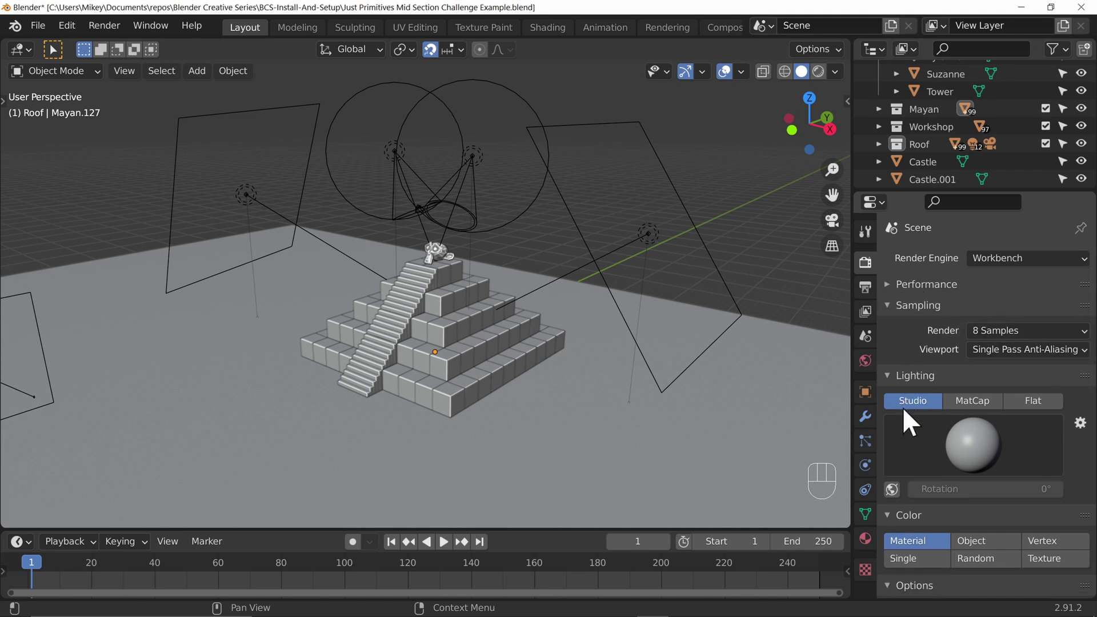
{"action": "scroll", "coordinate": [957, 443], "scroll_direction": "down", "scroll_amount": 2}
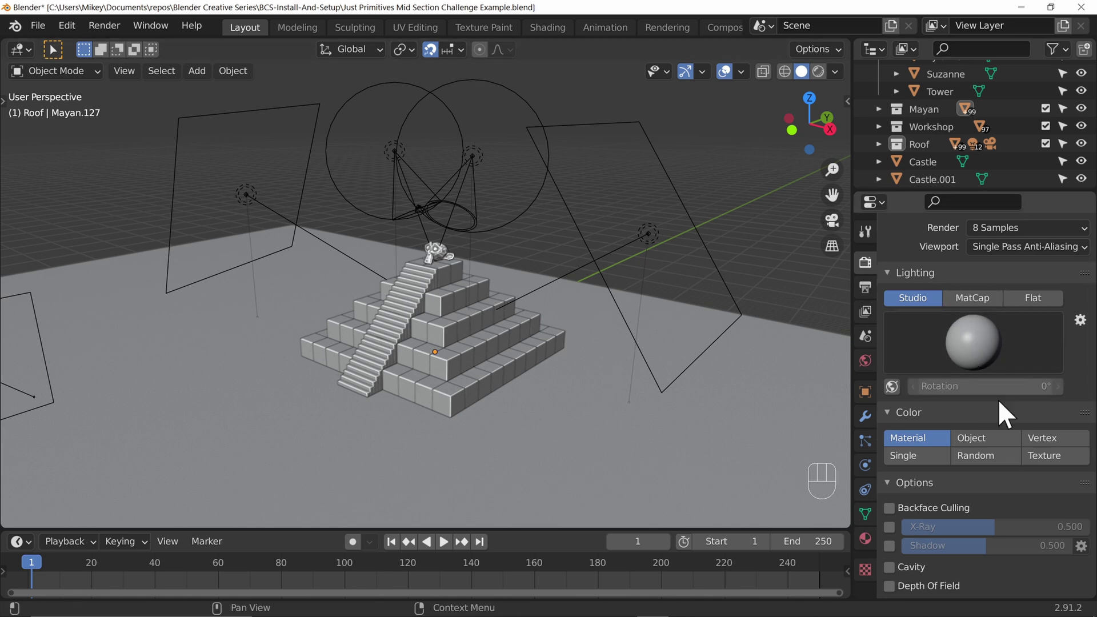
{"action": "scroll", "coordinate": [997, 398], "scroll_direction": "down", "scroll_amount": 2}
{"action": "scroll", "coordinate": [957, 370], "scroll_direction": "down", "scroll_amount": 2}
{"action": "scroll", "coordinate": [970, 444], "scroll_direction": "down", "scroll_amount": 1}
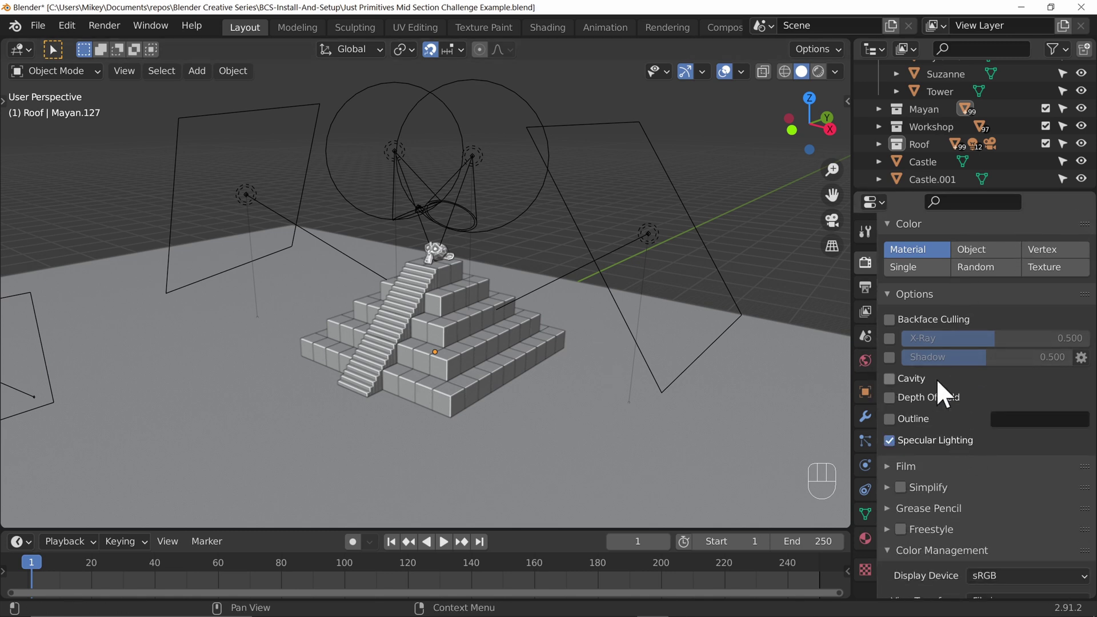
Enable Workbench cavity shading with type Both and a pasted World Space Valley value.
{"action": "left_click", "coordinate": [889, 378]}
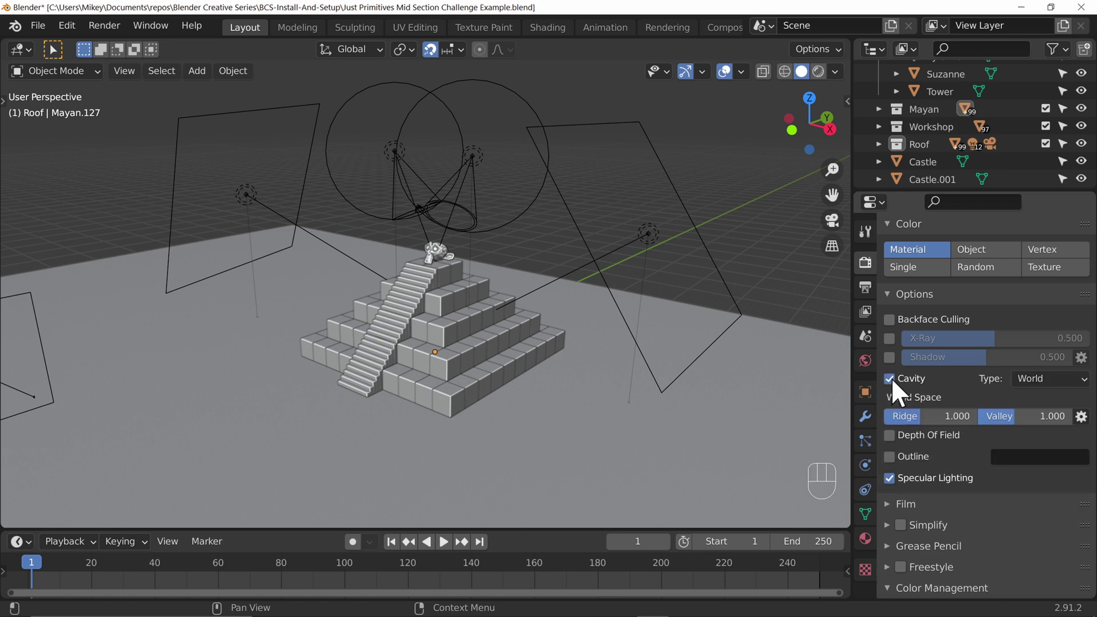
{"action": "left_click", "coordinate": [831, 73]}
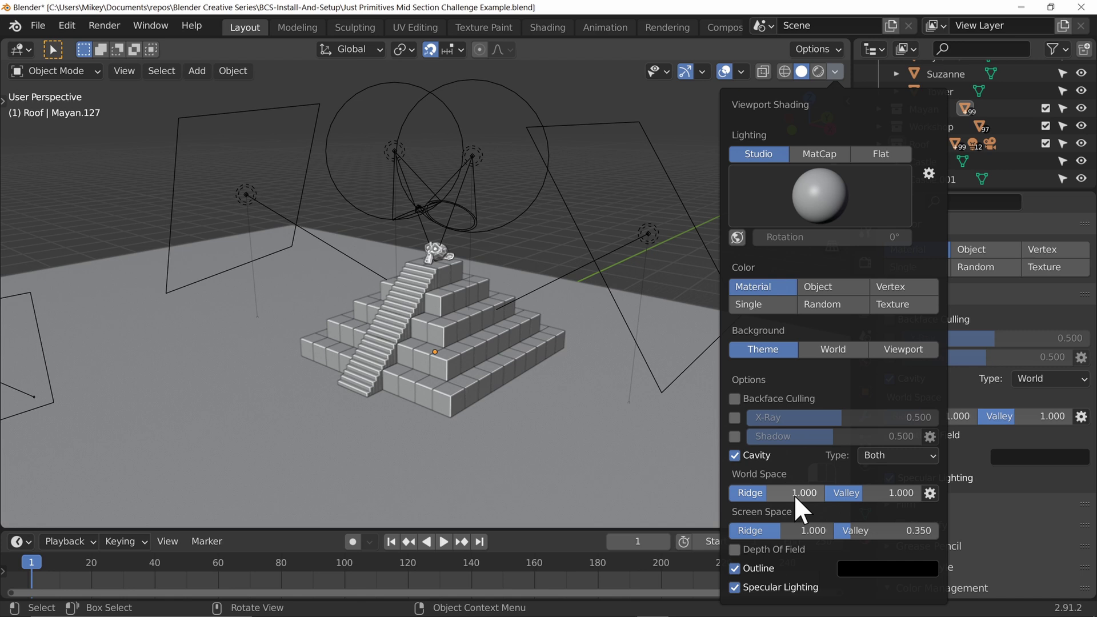
{"action": "double_click", "coordinate": [889, 531]}
{"action": "key", "text": "ctrl+c"}
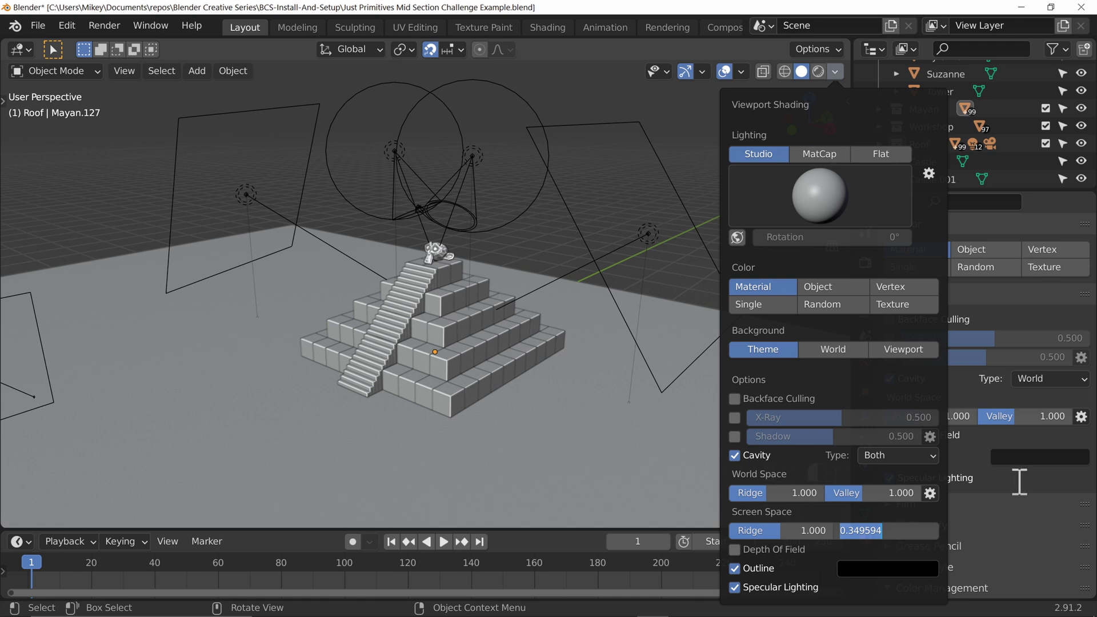
{"action": "left_click", "coordinate": [1047, 420]}
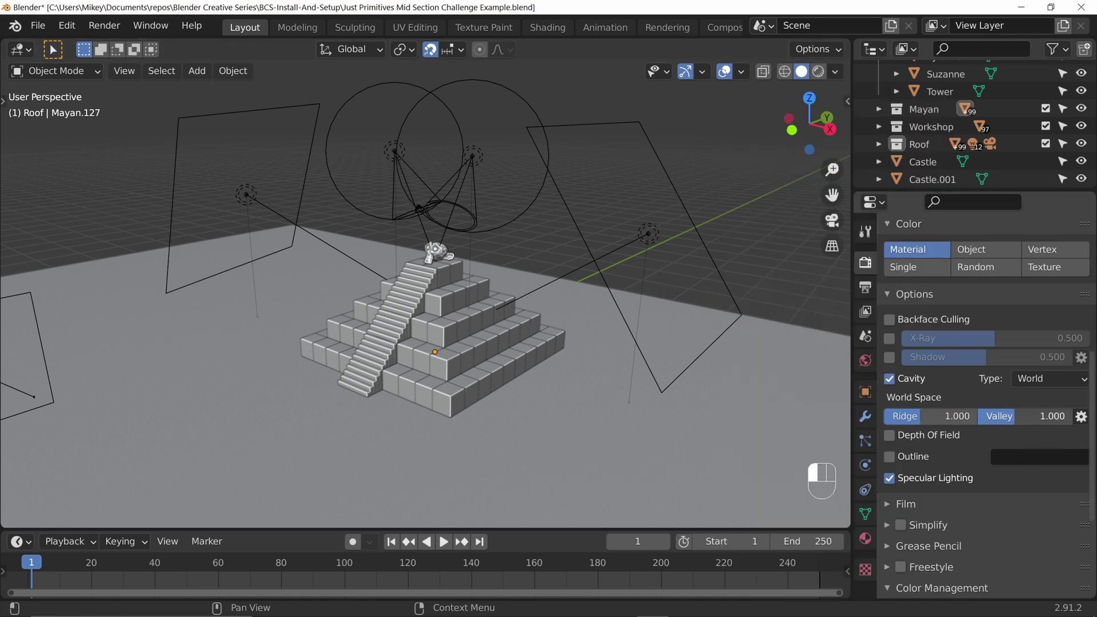
{"action": "double_click", "coordinate": [1045, 415]}
{"action": "key", "text": "ctrl+v"}
{"action": "key", "text": "Return"}
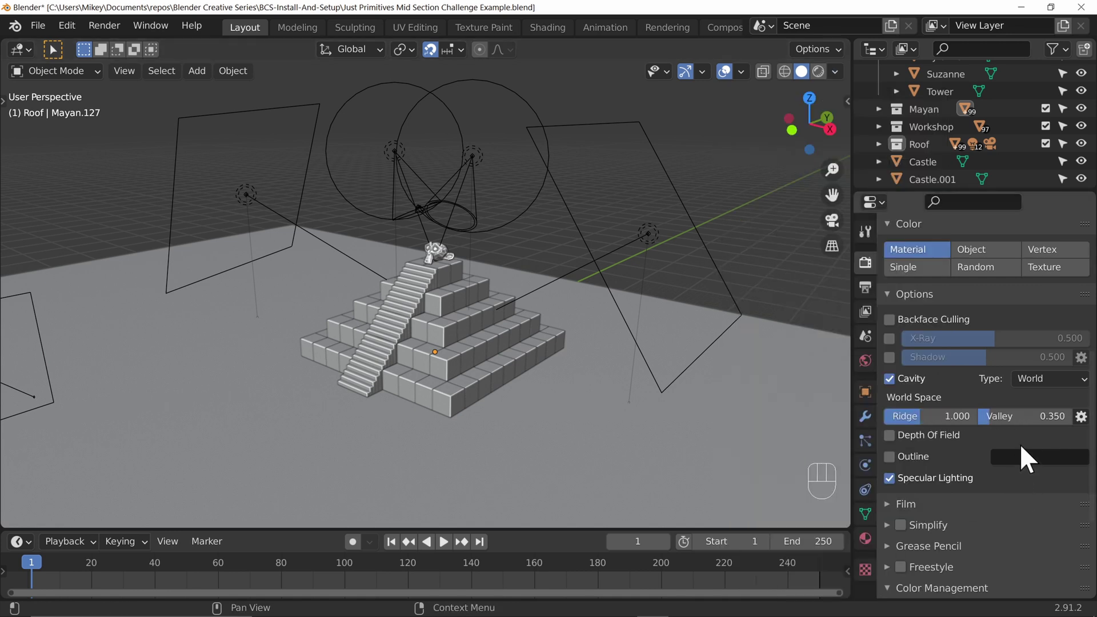
{"action": "left_click", "coordinate": [1036, 378]}
{"action": "left_click", "coordinate": [1039, 434]}
Set Screen Space Ridge and World Space Valley to 1.000 and render the close-up of Suzanne.
{"action": "double_click", "coordinate": [1048, 454]}
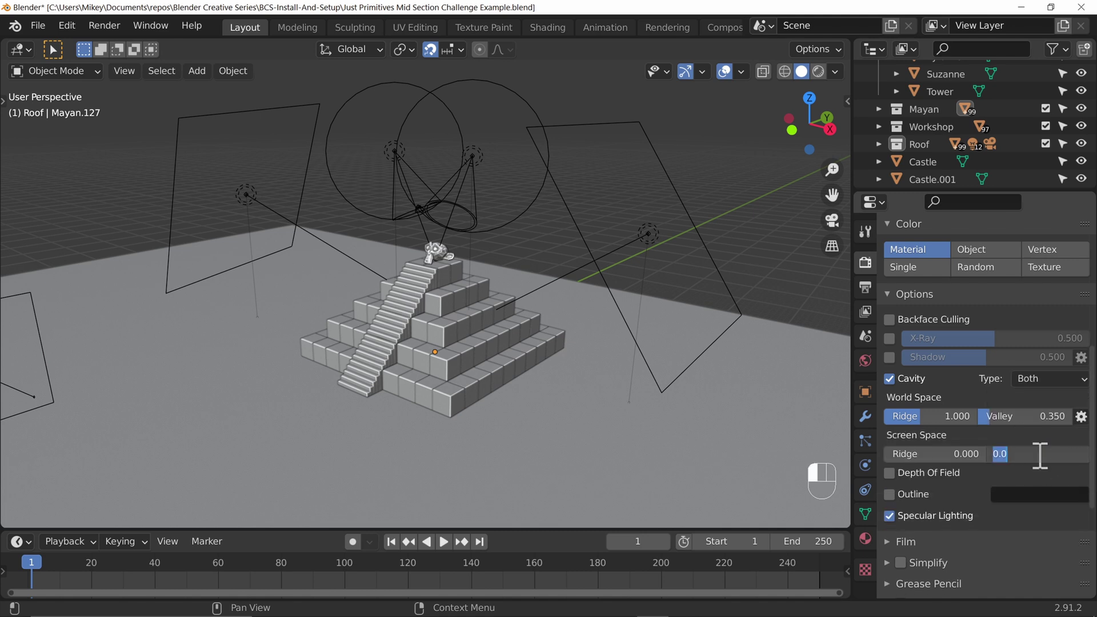
{"action": "key", "text": "ctrl+v"}
{"action": "key", "text": "Return"}
{"action": "double_click", "coordinate": [954, 454]}
{"action": "type", "text": "1"}
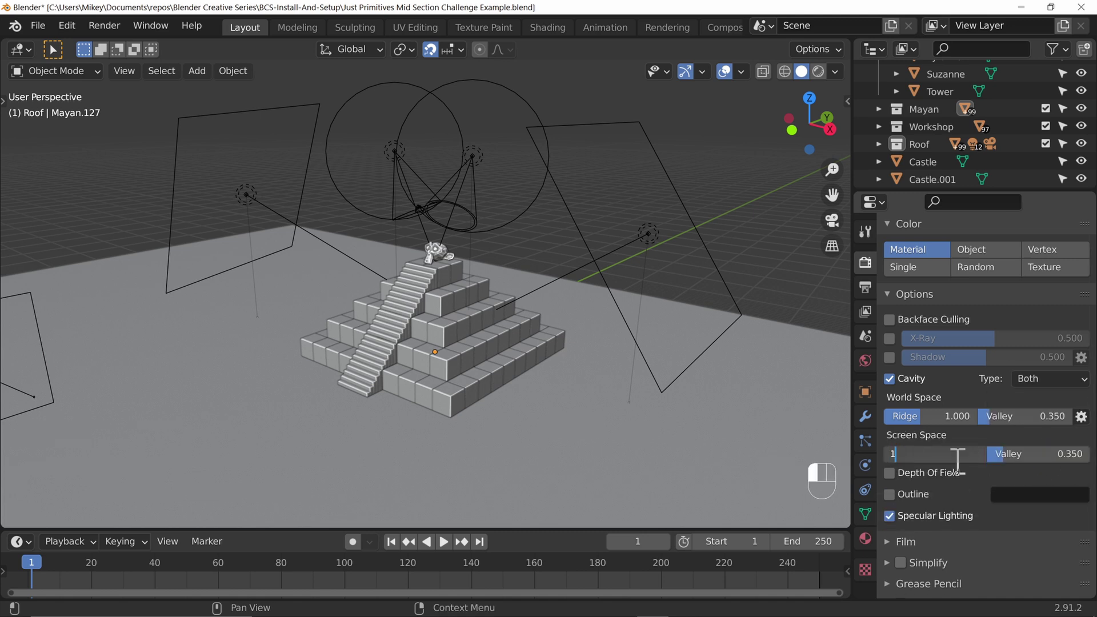
{"action": "key", "text": "Return"}
{"action": "double_click", "coordinate": [1045, 415]}
{"action": "key", "text": "ctrl+v"}
{"action": "key", "text": "Return"}
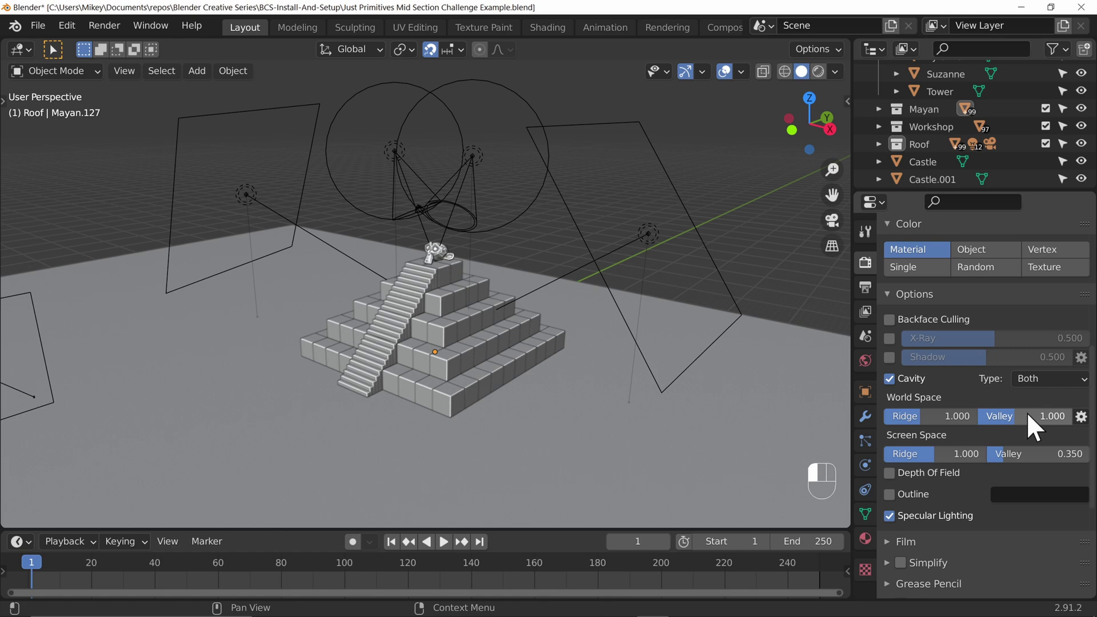
{"action": "key", "text": "F12"}
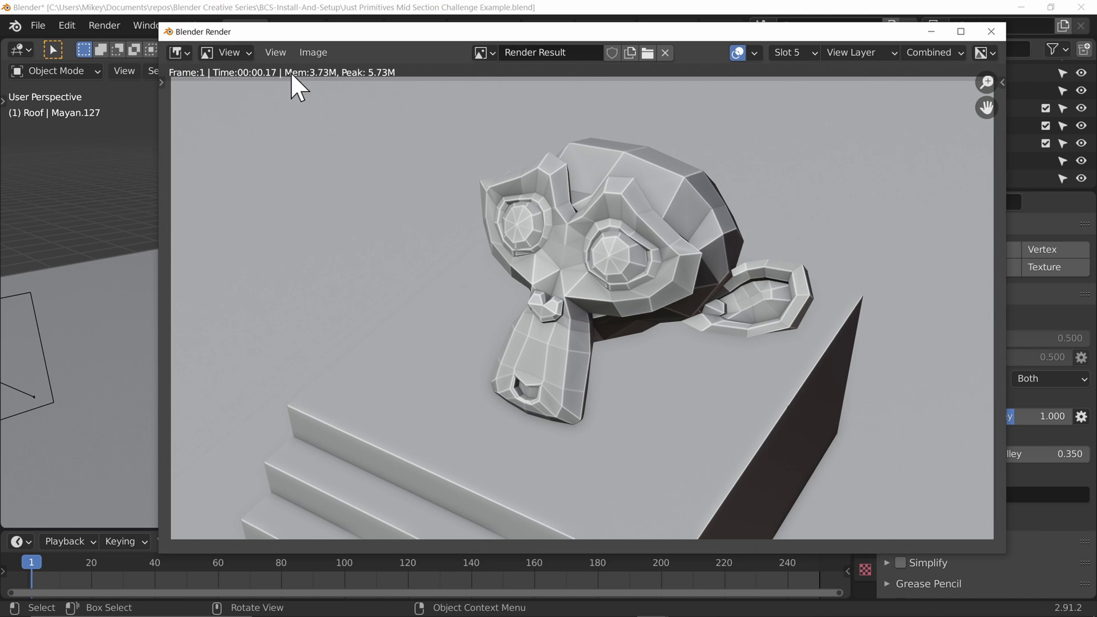
Close the cavity render result to return to the pyramid viewport.
{"action": "left_click", "coordinate": [992, 31]}
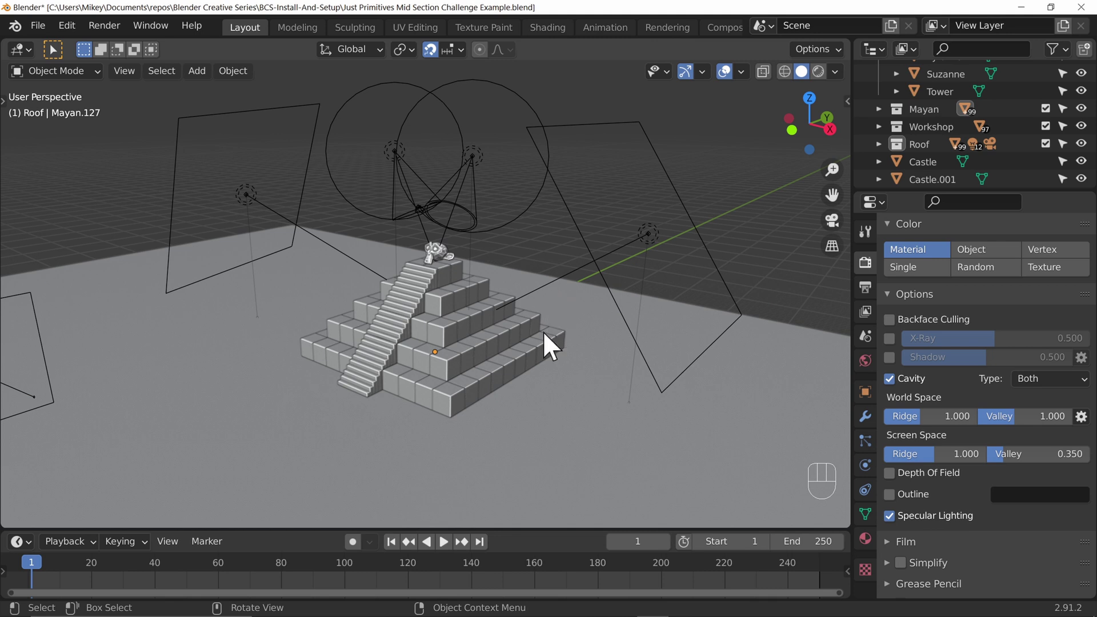
{"action": "scroll", "coordinate": [1003, 406], "scroll_direction": "up", "scroll_amount": 2}
{"action": "scroll", "coordinate": [1008, 456], "scroll_direction": "up", "scroll_amount": 2}
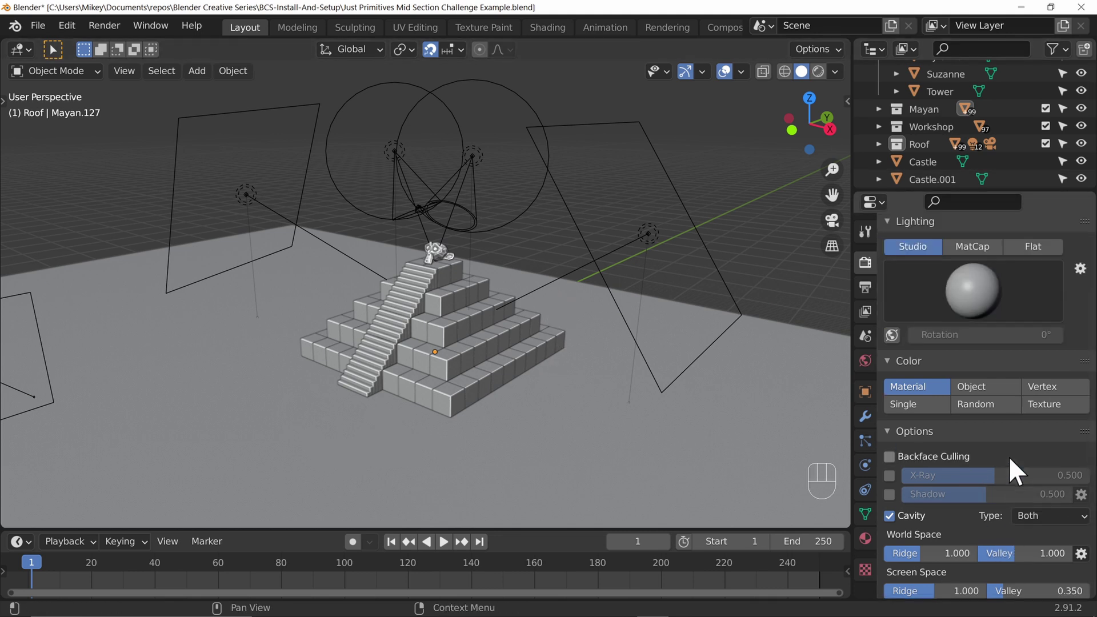
{"action": "scroll", "coordinate": [1009, 457], "scroll_direction": "up", "scroll_amount": 2}
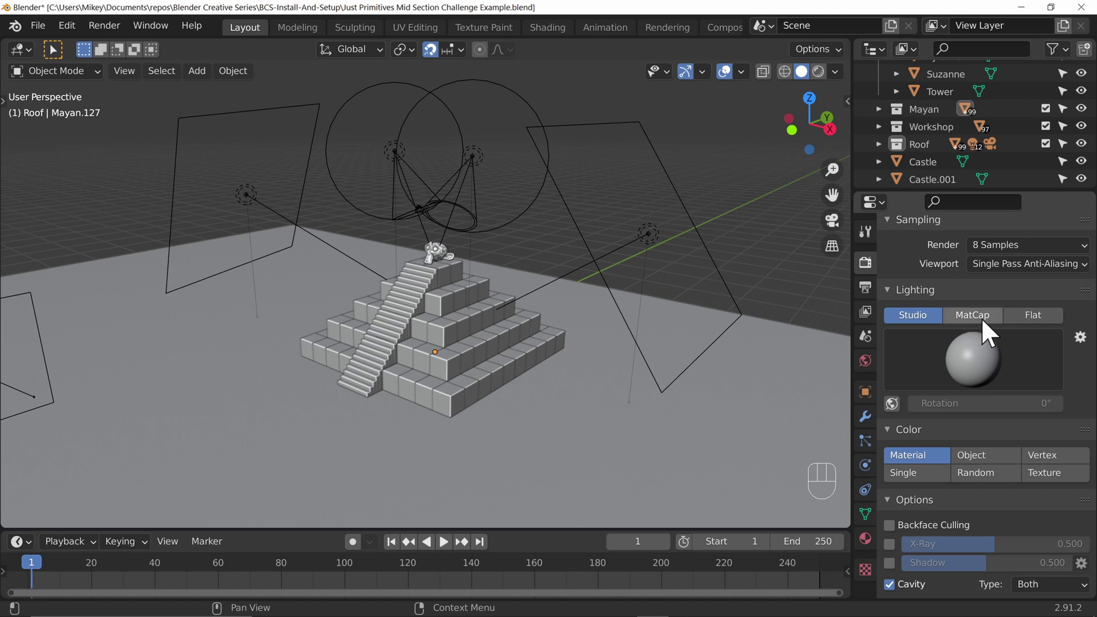
Light Workbench with a MatCap, pick the dark one, and render the frame.
{"action": "left_click", "coordinate": [966, 315]}
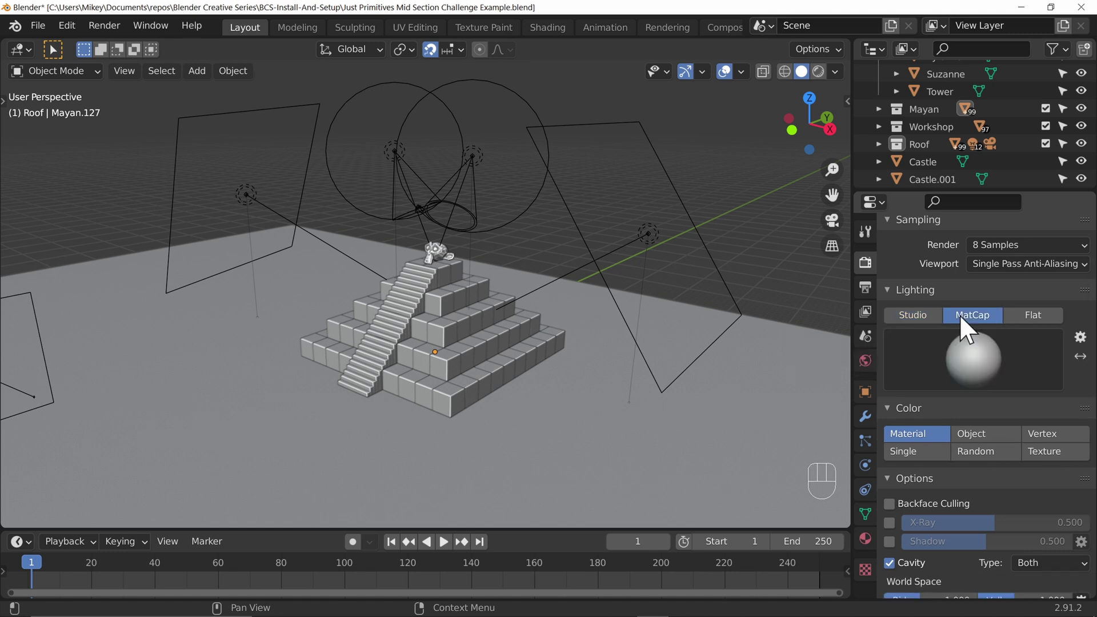
{"action": "left_click", "coordinate": [970, 361]}
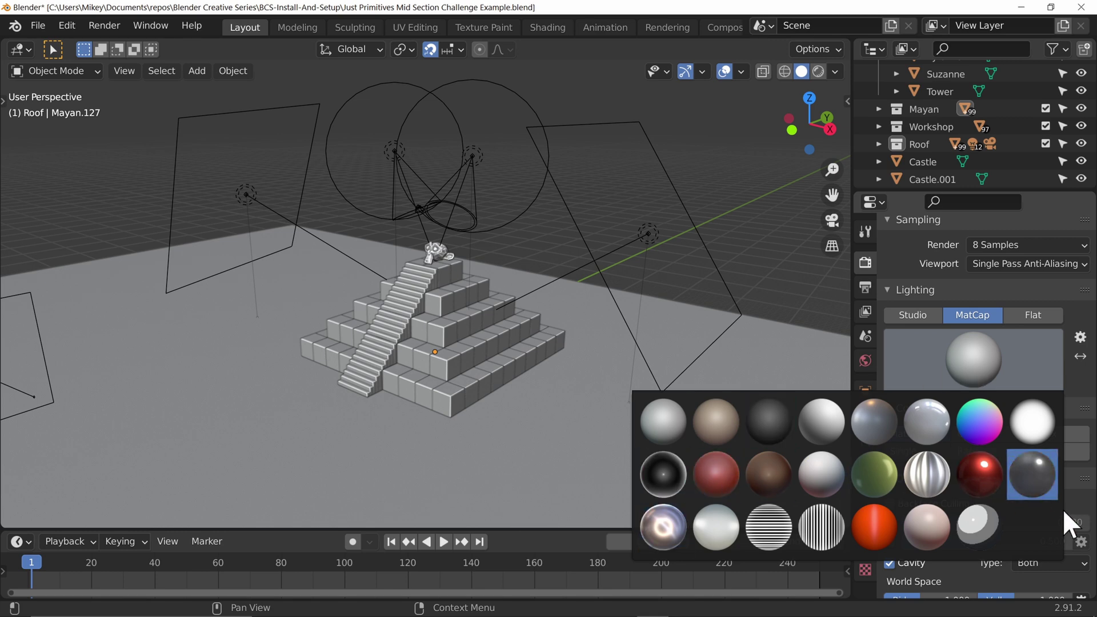
{"action": "left_click", "coordinate": [769, 428]}
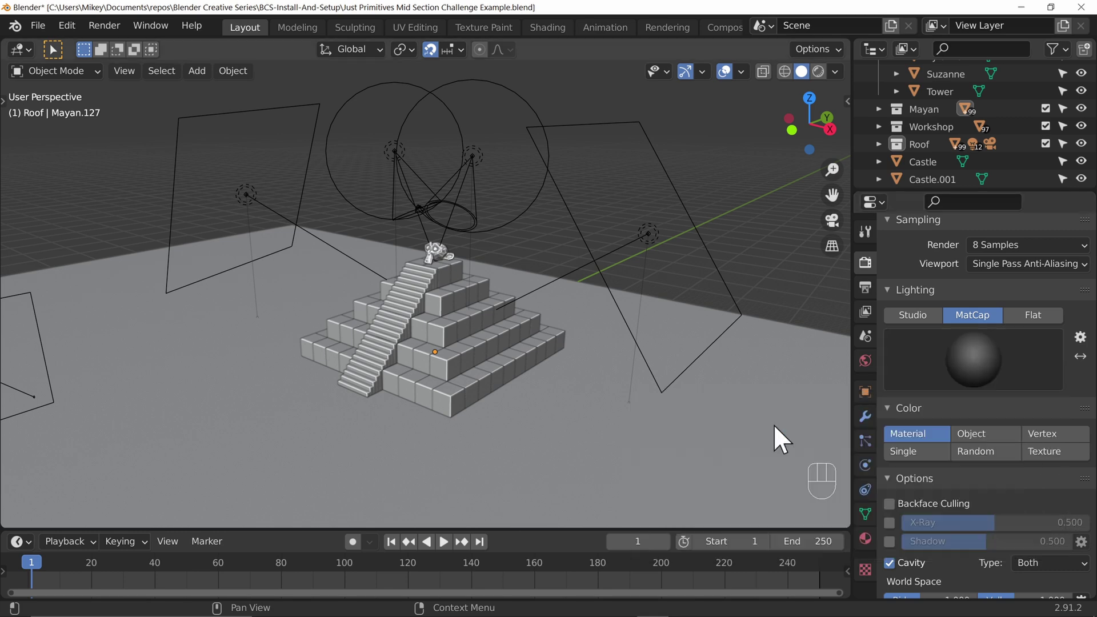
{"action": "key", "text": "F12"}
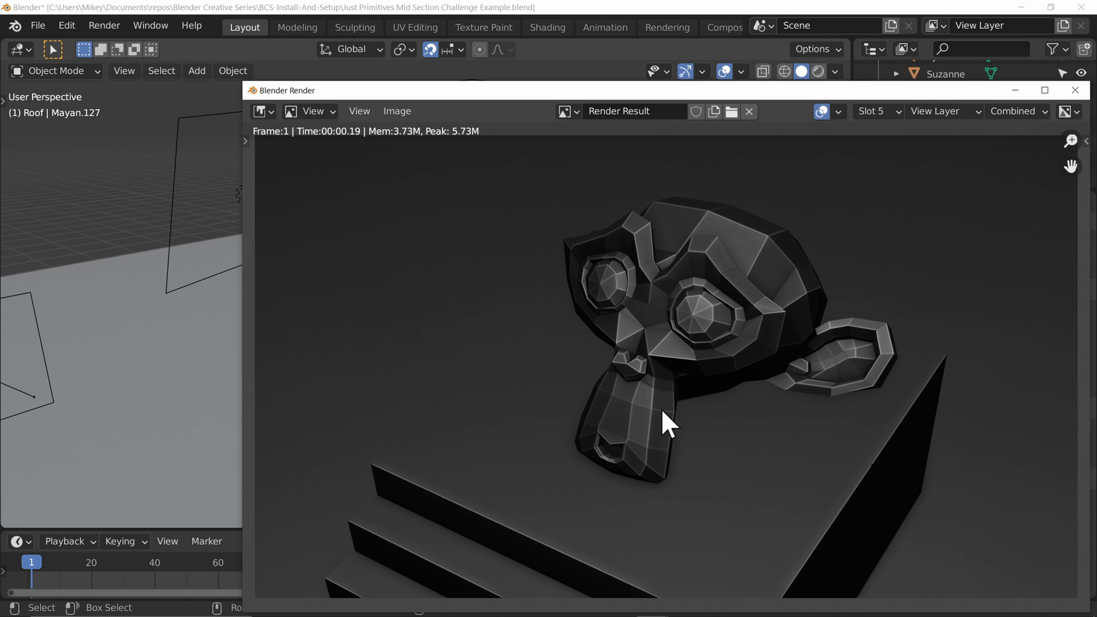
Close that result, pick the red MatCap instead, and render Suzanne in glossy red.
{"action": "left_click", "coordinate": [1074, 90]}
{"action": "left_click", "coordinate": [974, 346]}
{"action": "left_click", "coordinate": [987, 467]}
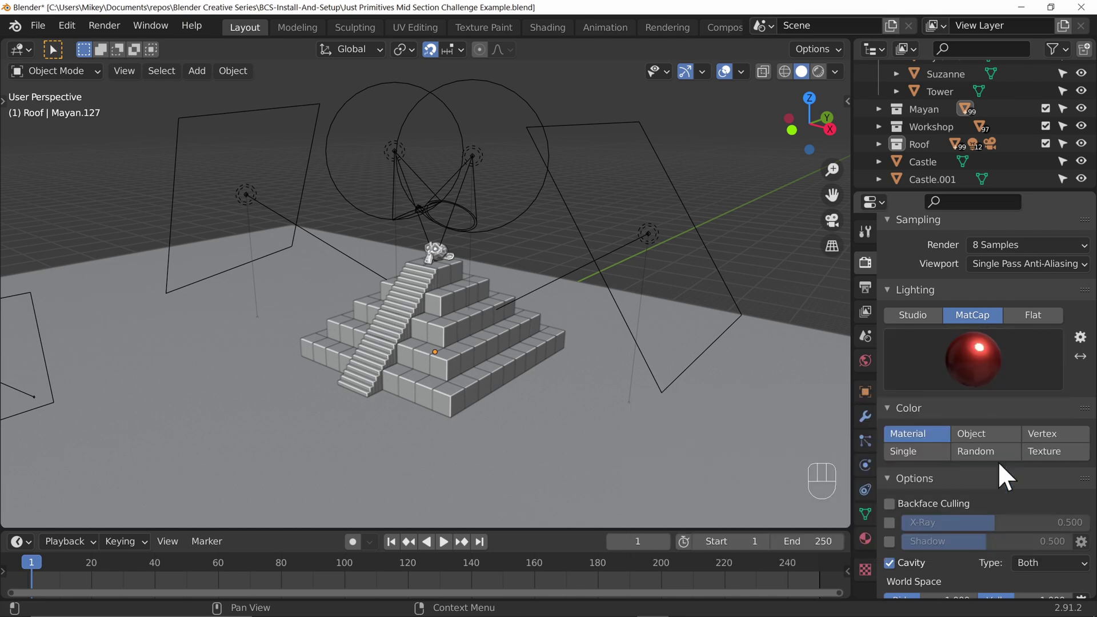
{"action": "key", "text": "F12"}
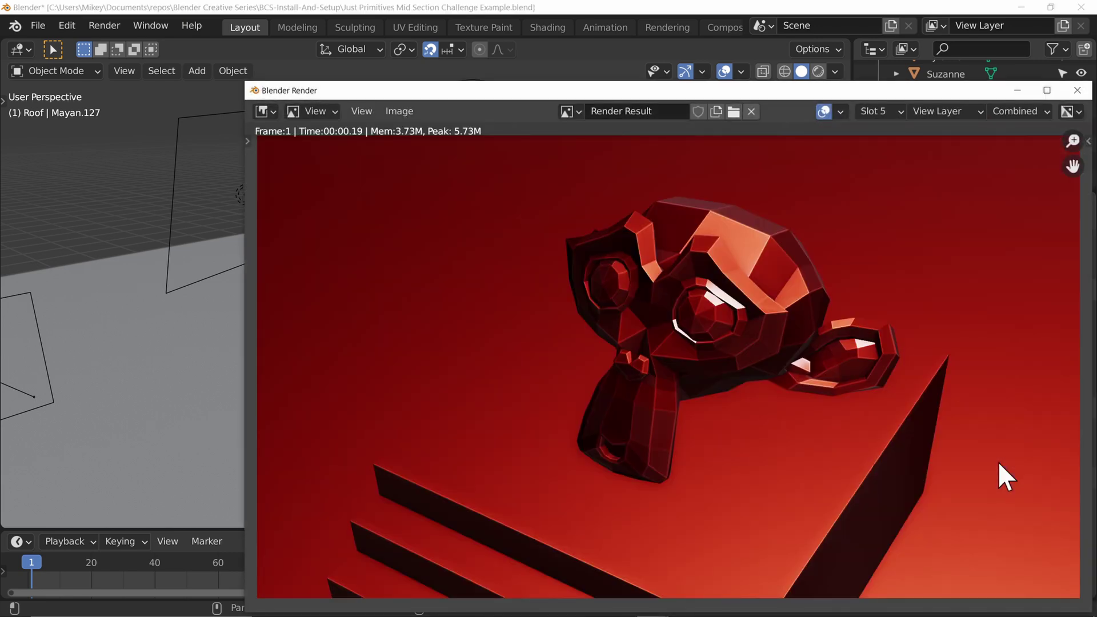
Close the red render, briefly try Studio lighting, and return to MatCap.
{"action": "left_click", "coordinate": [1079, 90]}
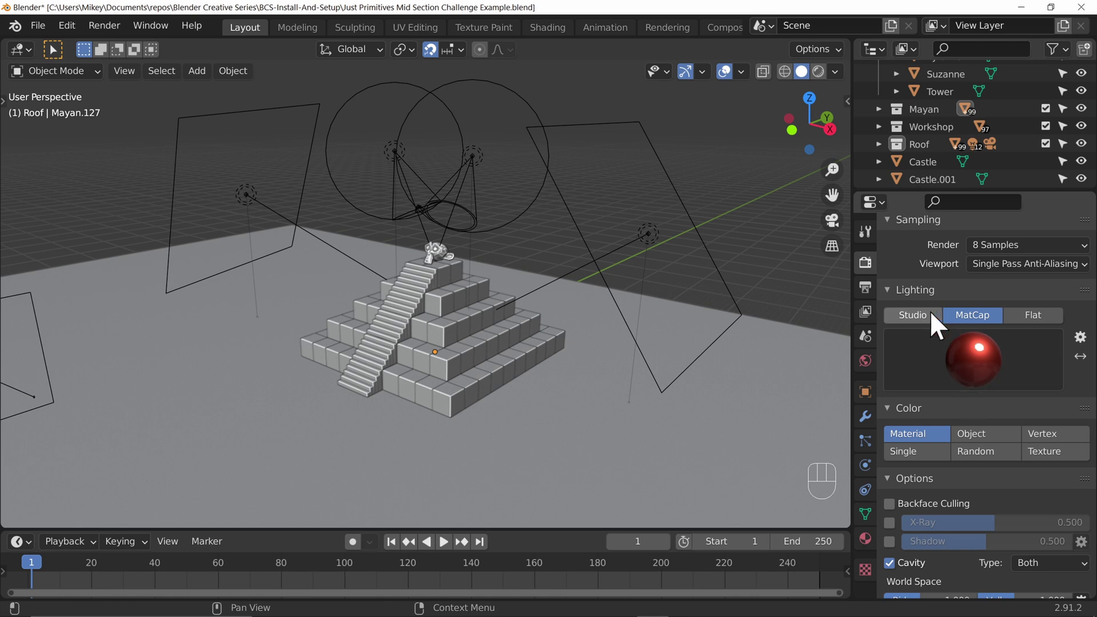
{"action": "left_click", "coordinate": [913, 315]}
{"action": "left_click", "coordinate": [971, 314]}
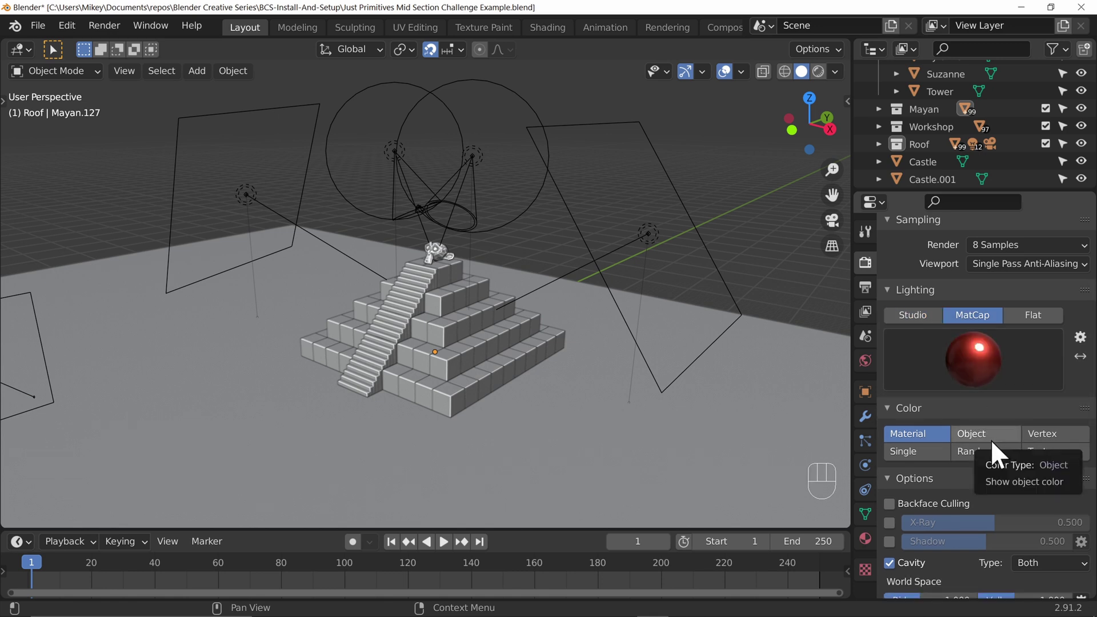
Return to Studio lighting, enable X-Ray transparency, and render the see-through frame.
{"action": "left_click", "coordinate": [973, 360]}
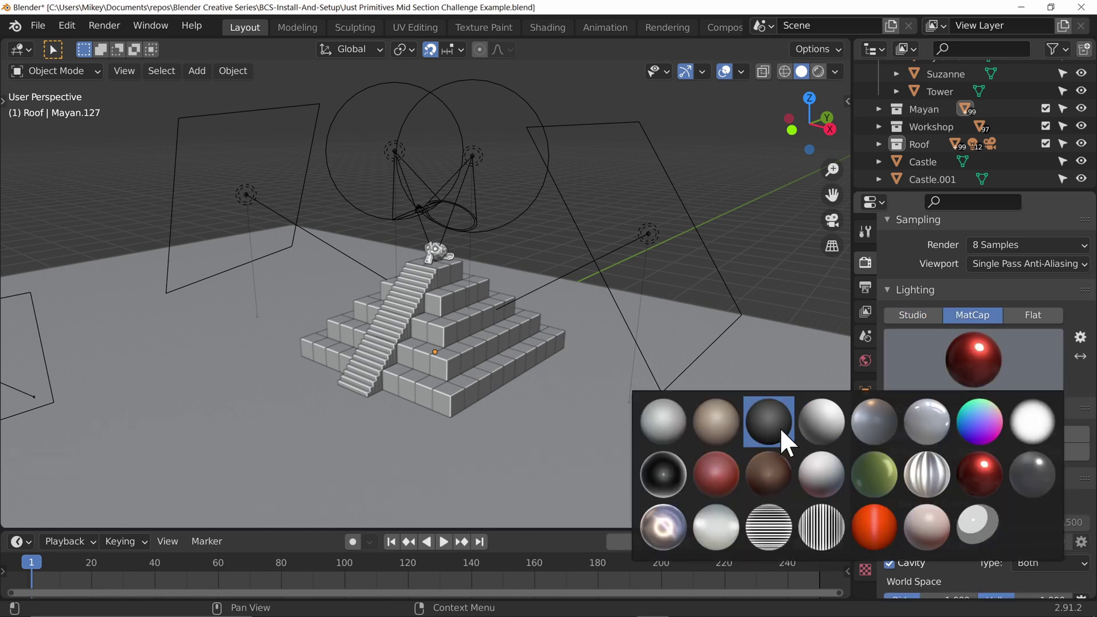
{"action": "left_click", "coordinate": [911, 314]}
{"action": "scroll", "coordinate": [994, 461], "scroll_direction": "down", "scroll_amount": 2}
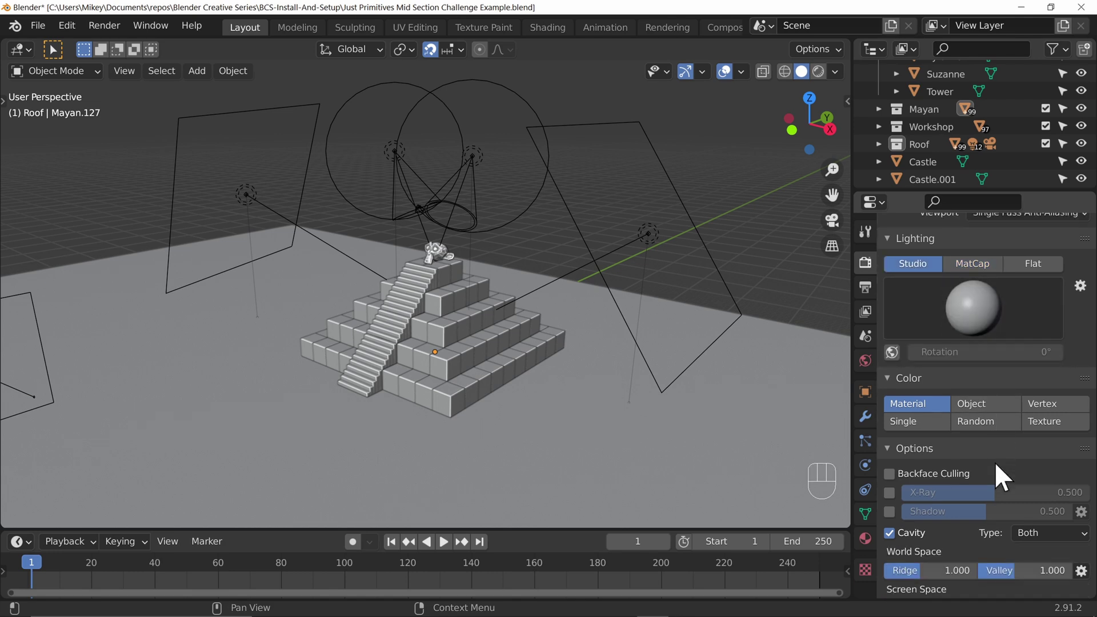
{"action": "scroll", "coordinate": [994, 461], "scroll_direction": "down", "scroll_amount": 3}
{"action": "scroll", "coordinate": [994, 461], "scroll_direction": "down", "scroll_amount": 3}
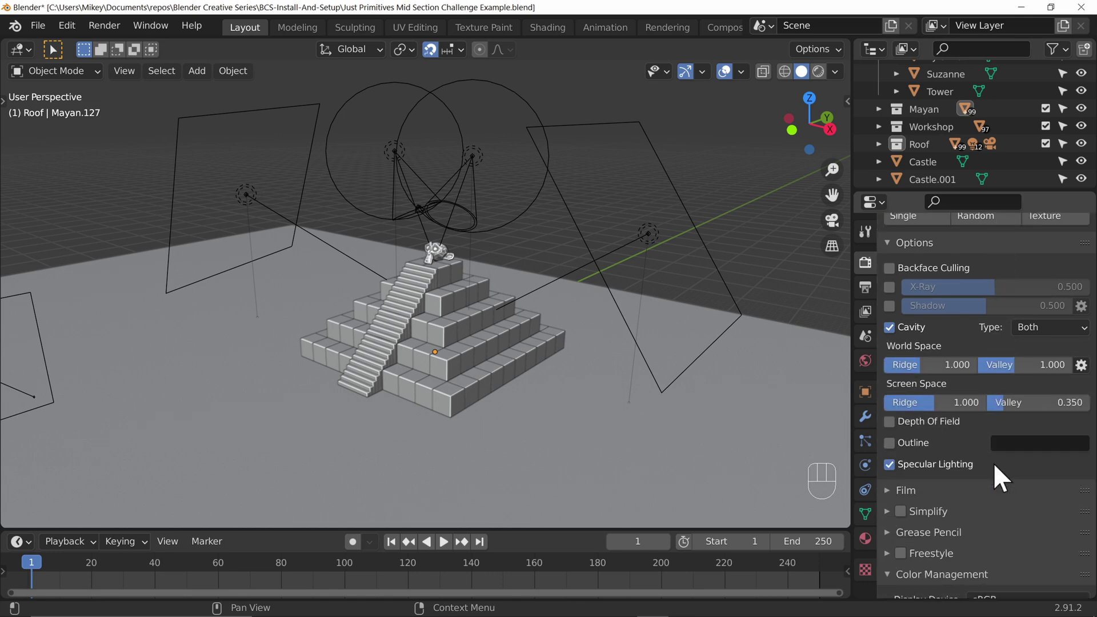
{"action": "left_click", "coordinate": [889, 286]}
{"action": "key", "text": "F12"}
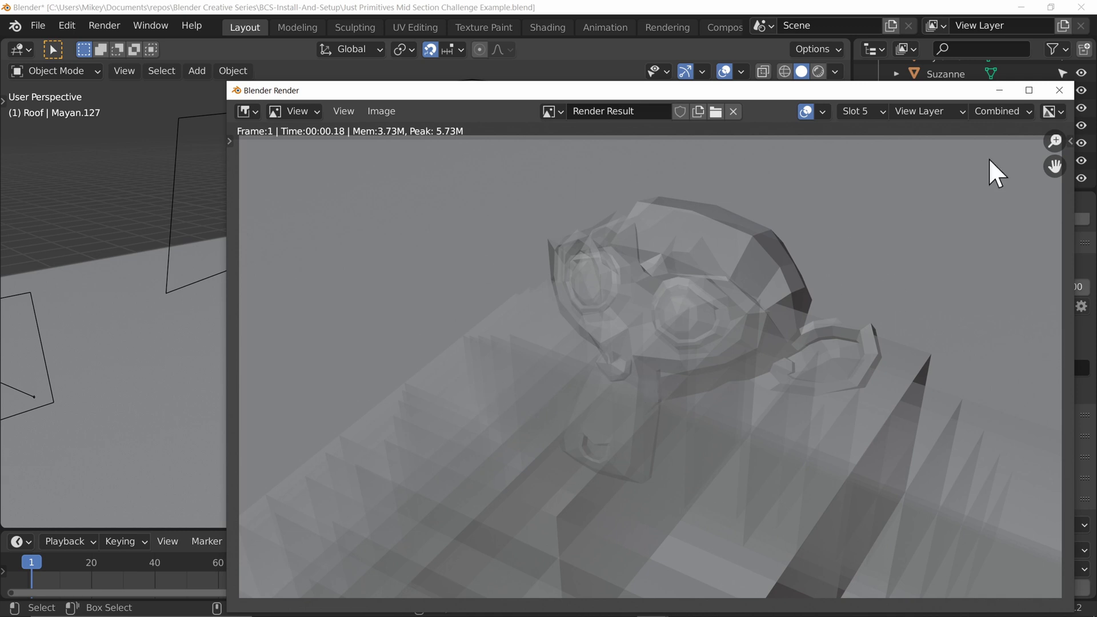
Close the result, enable object Outline, and render the outlined X-Ray frame.
{"action": "left_click", "coordinate": [1059, 90]}
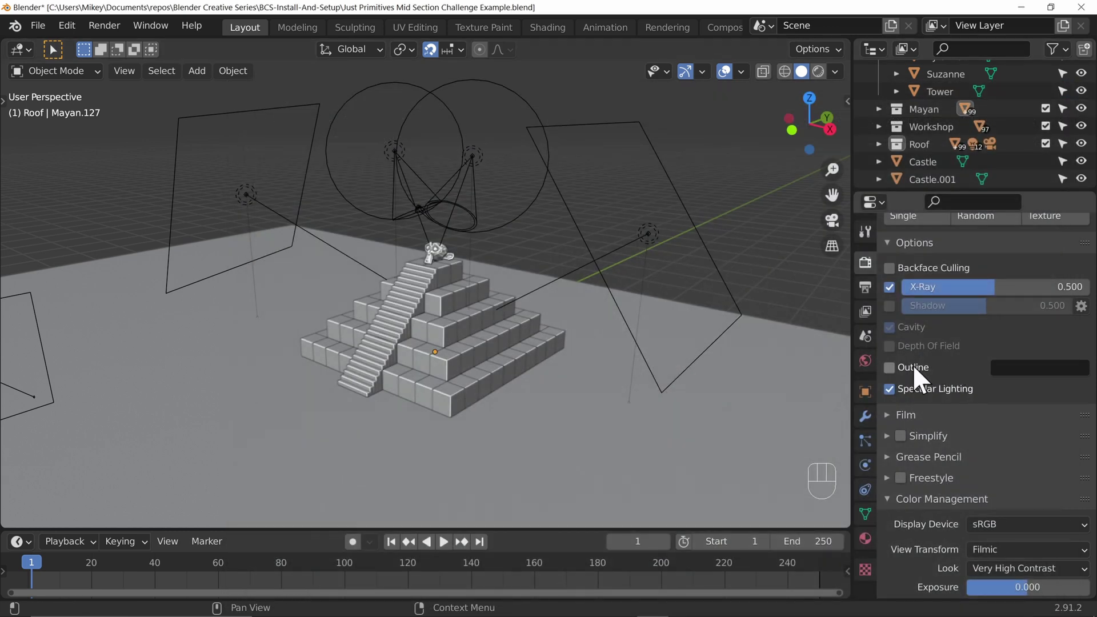
{"action": "left_click", "coordinate": [889, 367]}
{"action": "key", "text": "F12"}
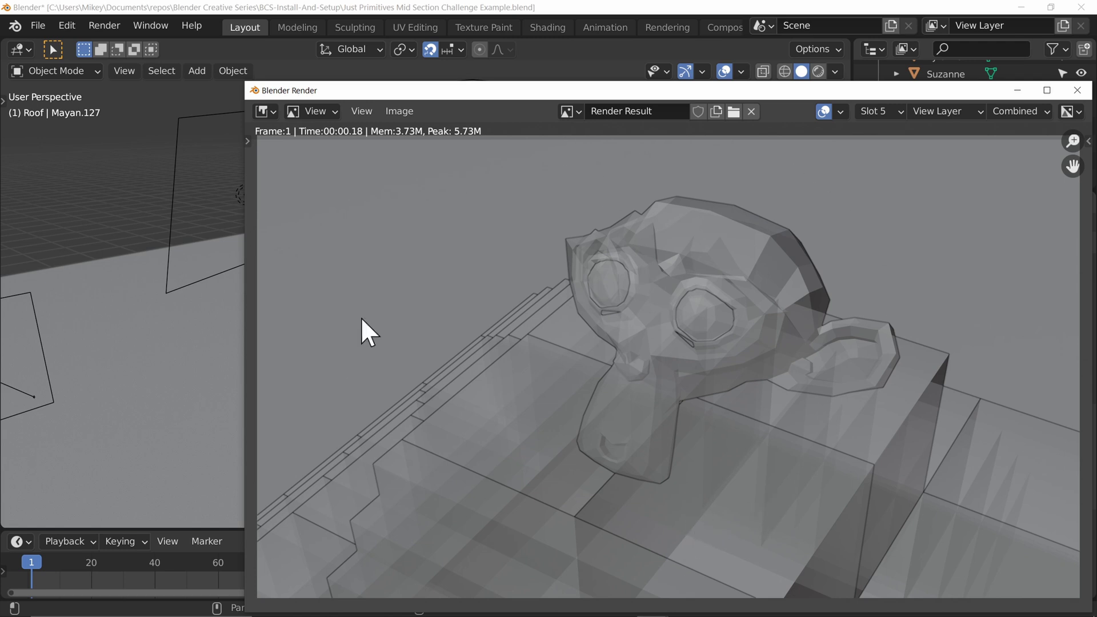
Close the render, keep cavity on after toggling it, and leave X-Ray switched off.
{"action": "key", "text": "Escape"}
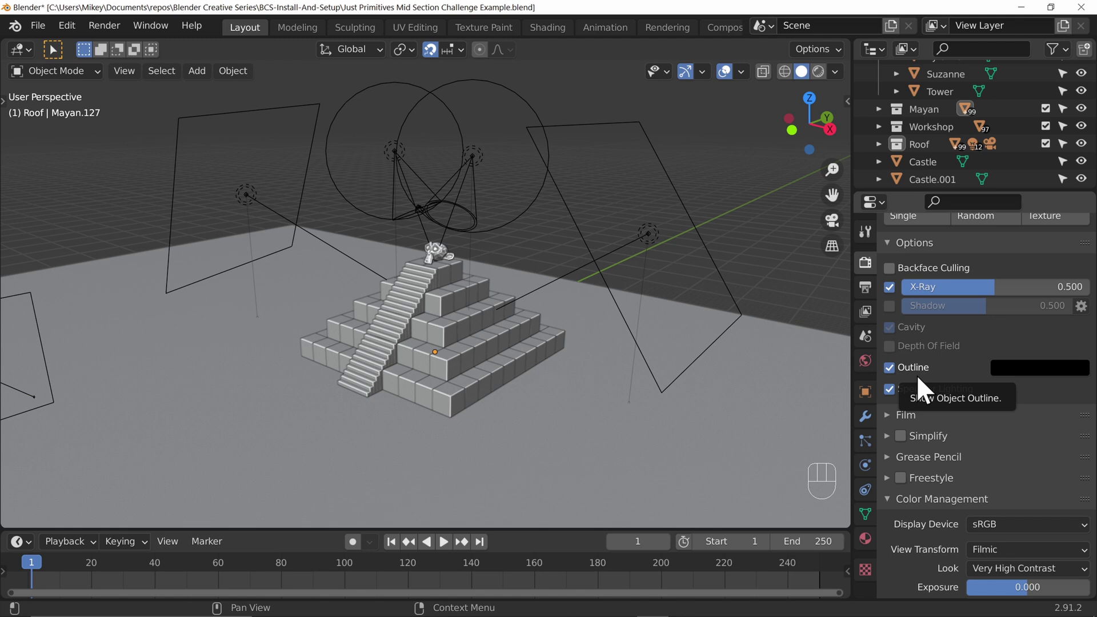
{"action": "scroll", "coordinate": [998, 411], "scroll_direction": "up", "scroll_amount": 3}
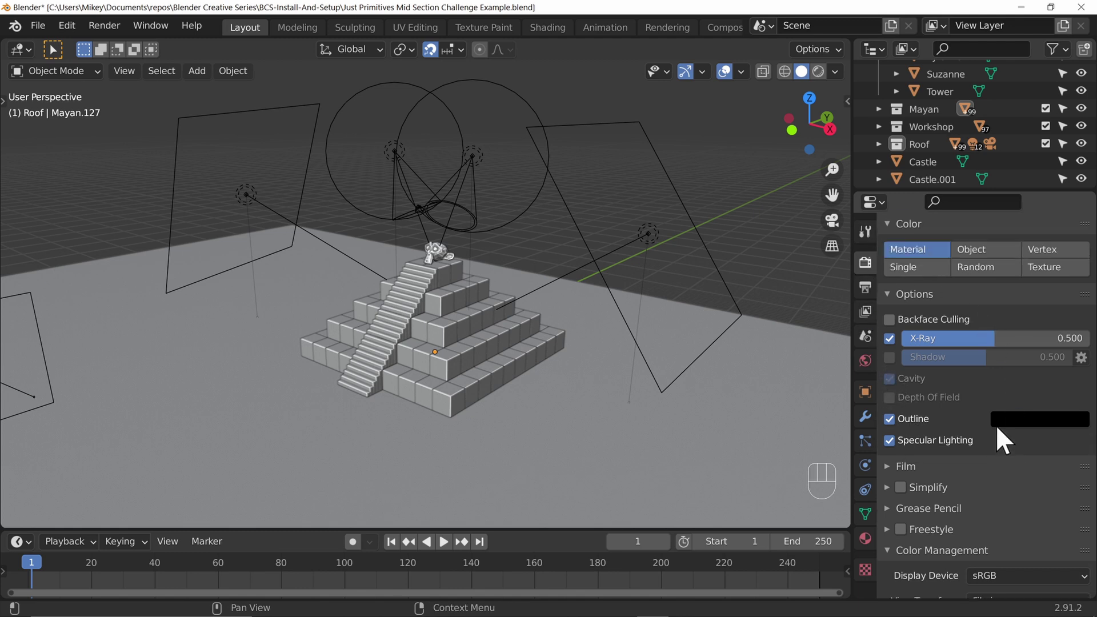
{"action": "left_click", "coordinate": [888, 412]}
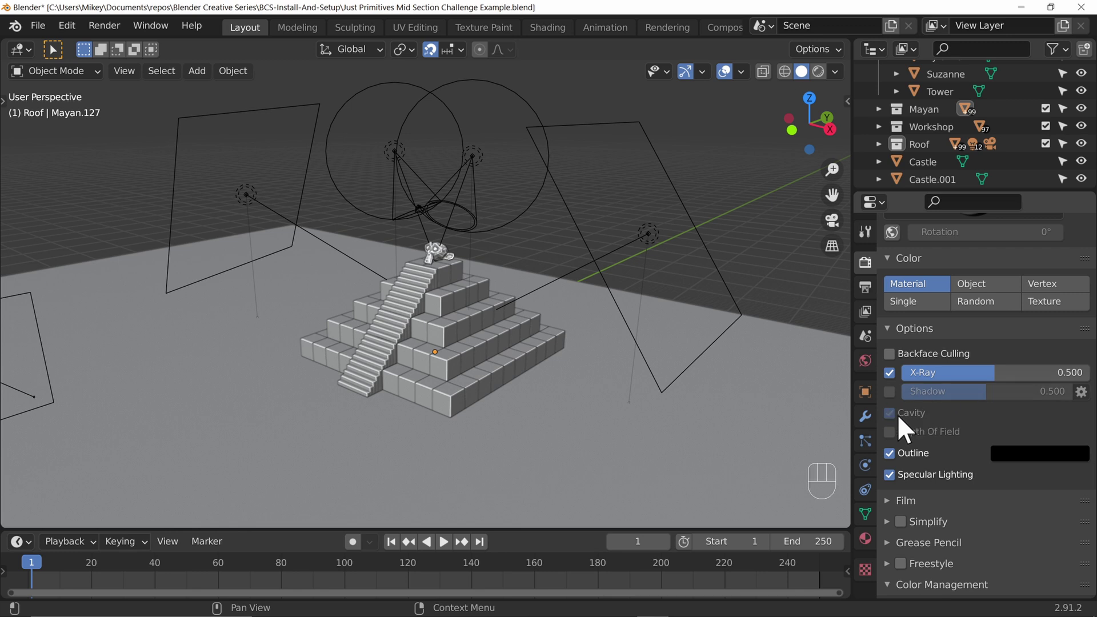
{"action": "left_click", "coordinate": [889, 413]}
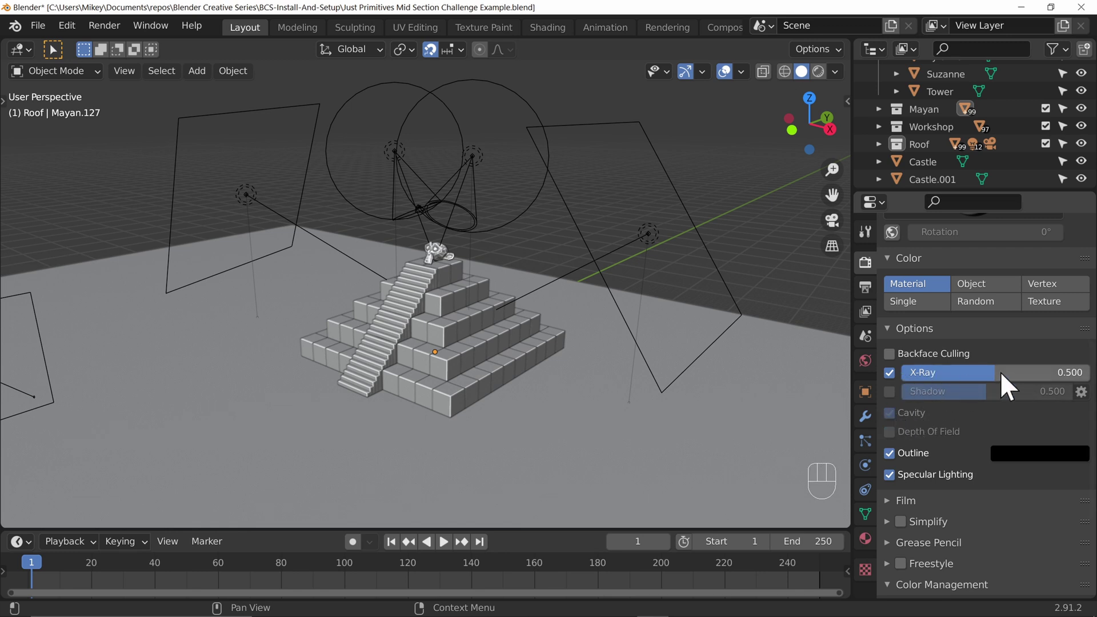
{"action": "left_click", "coordinate": [890, 373]}
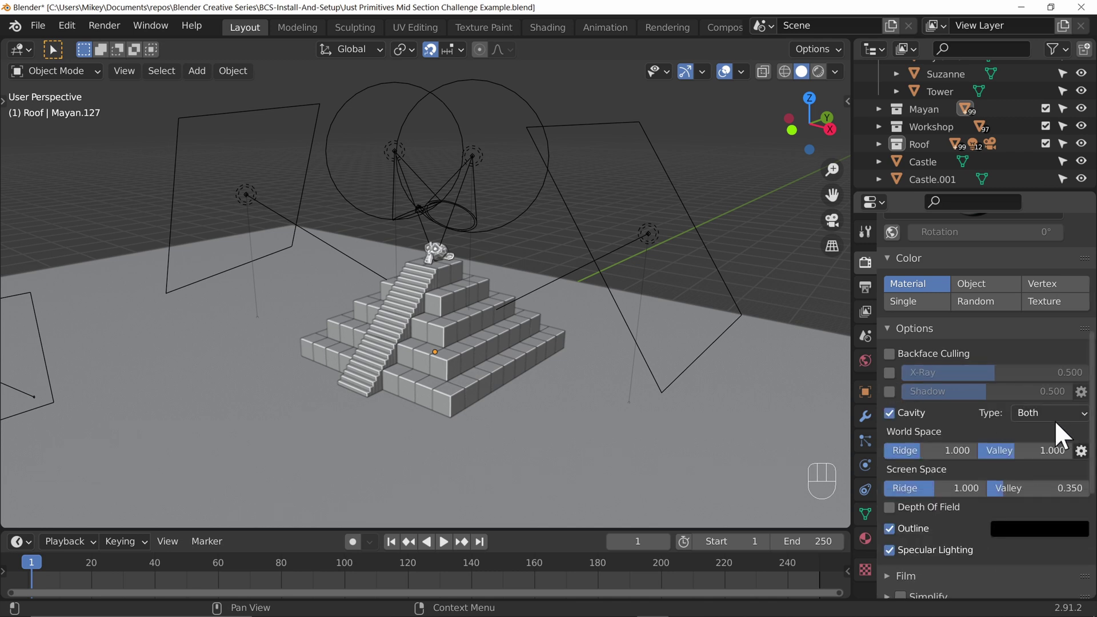
{"action": "left_click", "coordinate": [890, 373]}
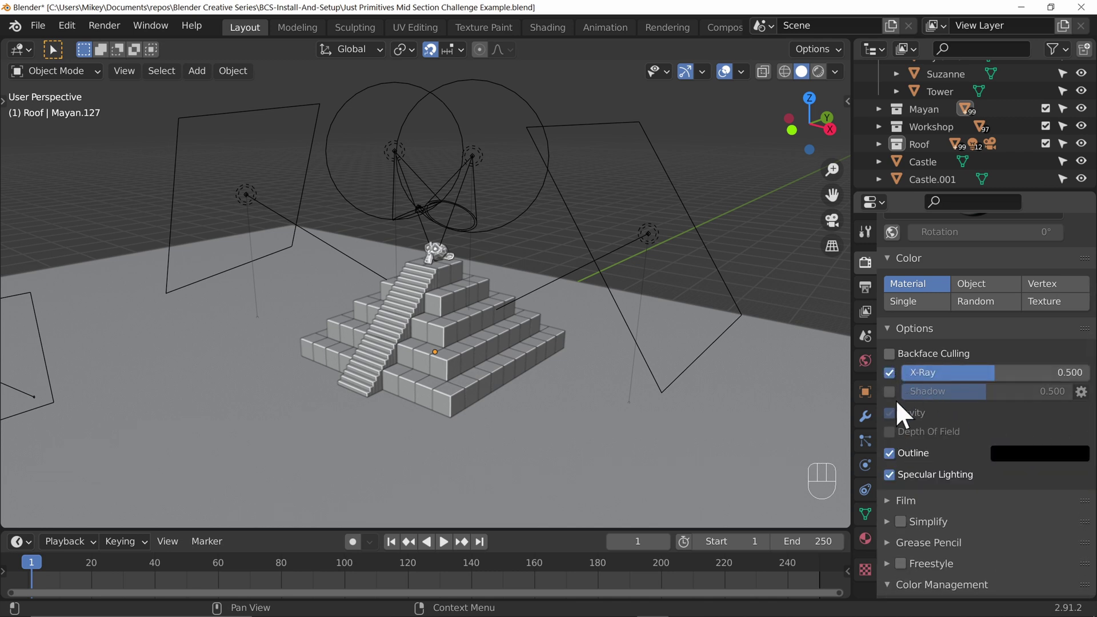
{"action": "left_click", "coordinate": [890, 370]}
{"action": "scroll", "coordinate": [979, 474], "scroll_direction": "down", "scroll_amount": 2}
{"action": "scroll", "coordinate": [974, 483], "scroll_direction": "down", "scroll_amount": 2}
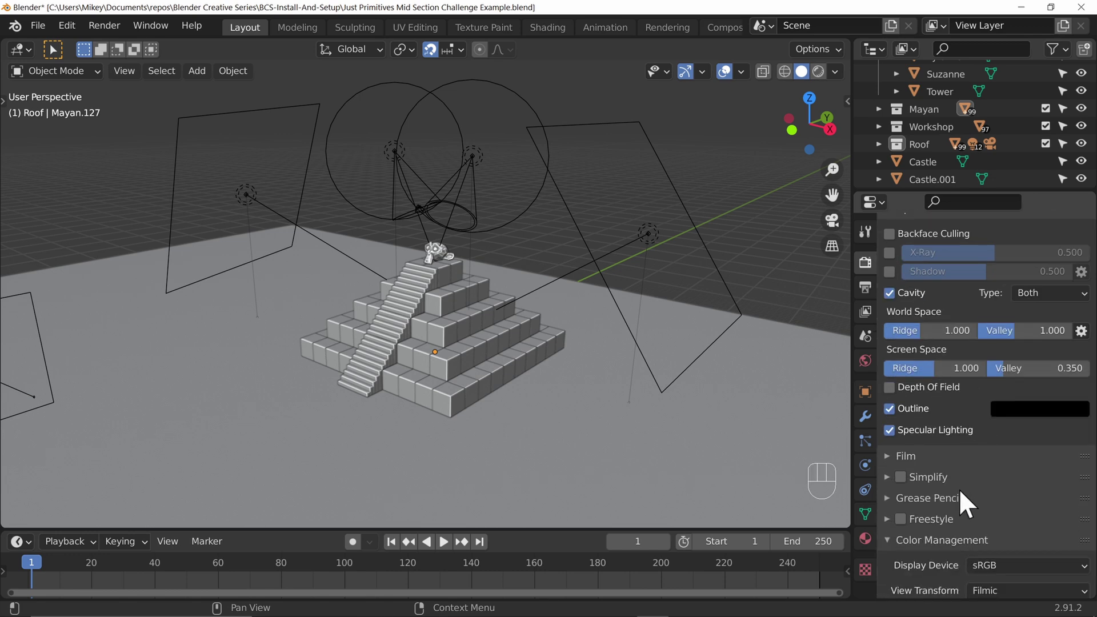
{"action": "scroll", "coordinate": [959, 489], "scroll_direction": "up", "scroll_amount": 1}
Render the opaque outlined Suzanne frame and close the result.
{"action": "key", "text": "F12"}
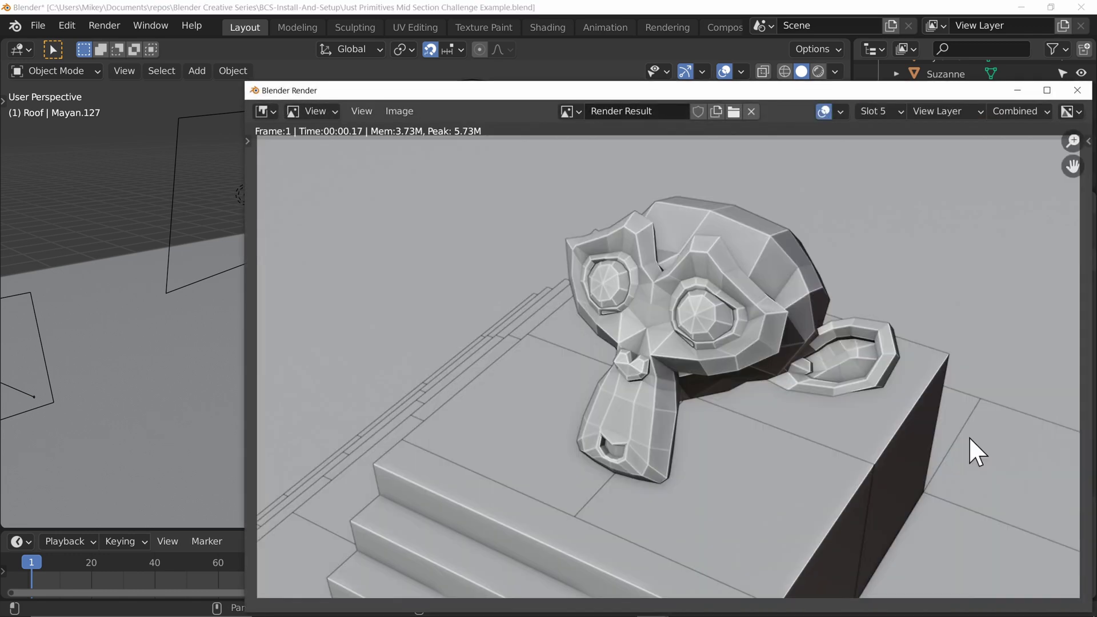
{"action": "left_click", "coordinate": [1078, 90]}
Fly the camera view in close on the workshop building and frame it to fill the viewport.
{"action": "key", "text": "KP_0"}
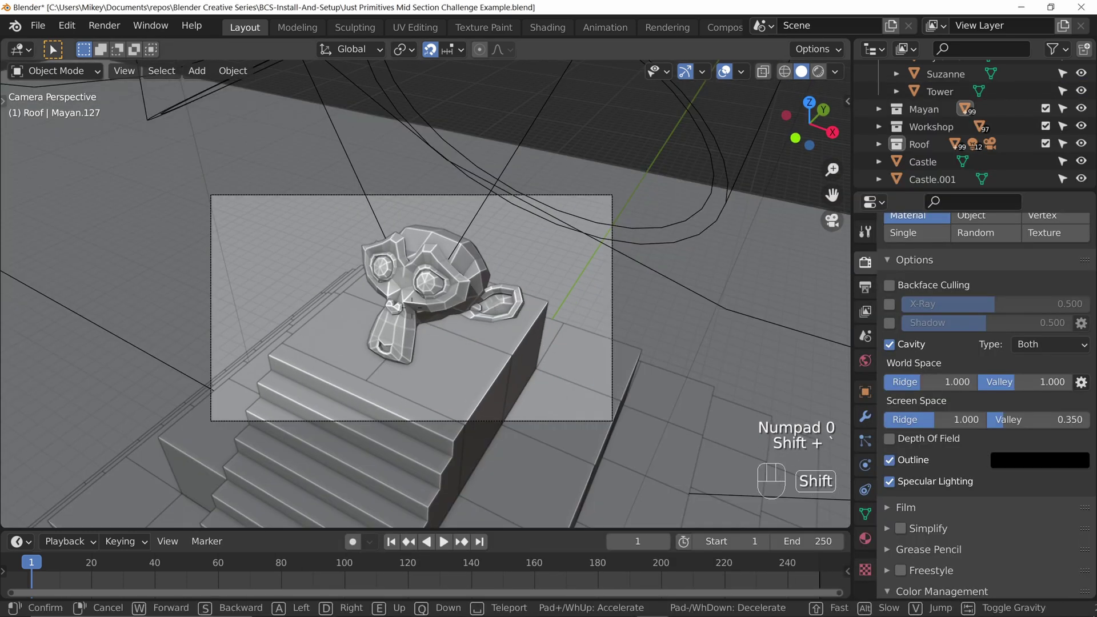
{"action": "key", "text": "w"}
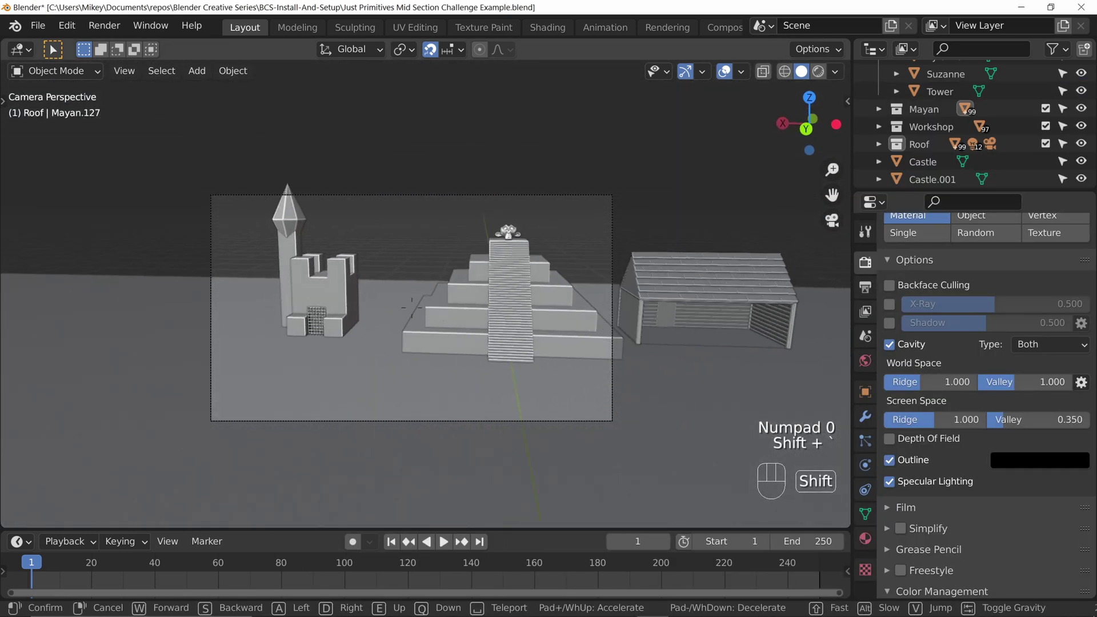
{"action": "key", "text": "w"}
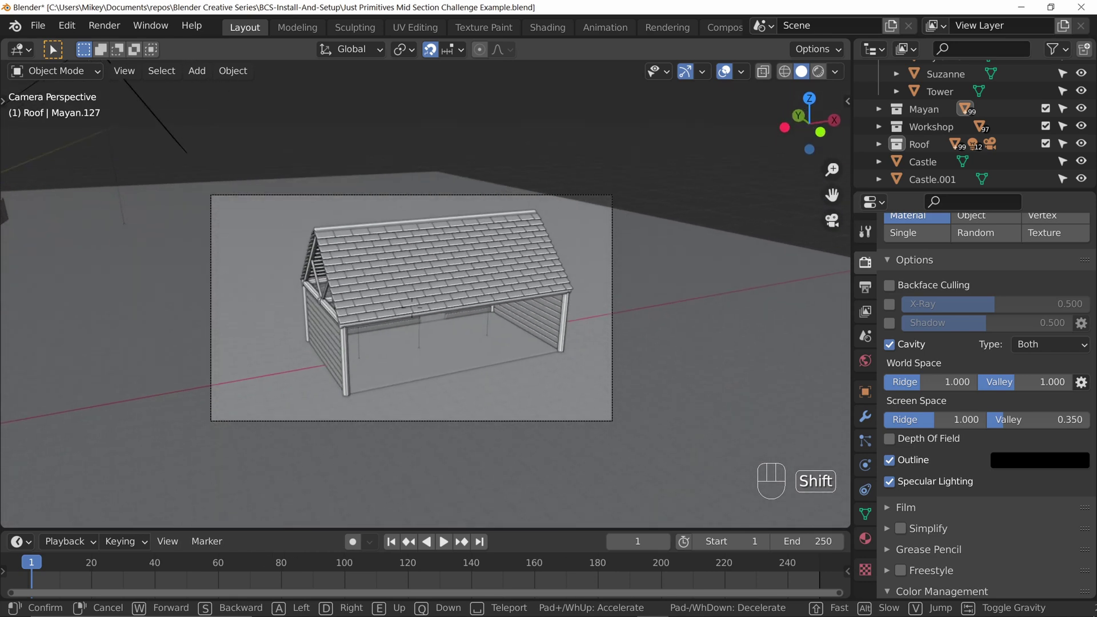
{"action": "left_click", "coordinate": [427, 293]}
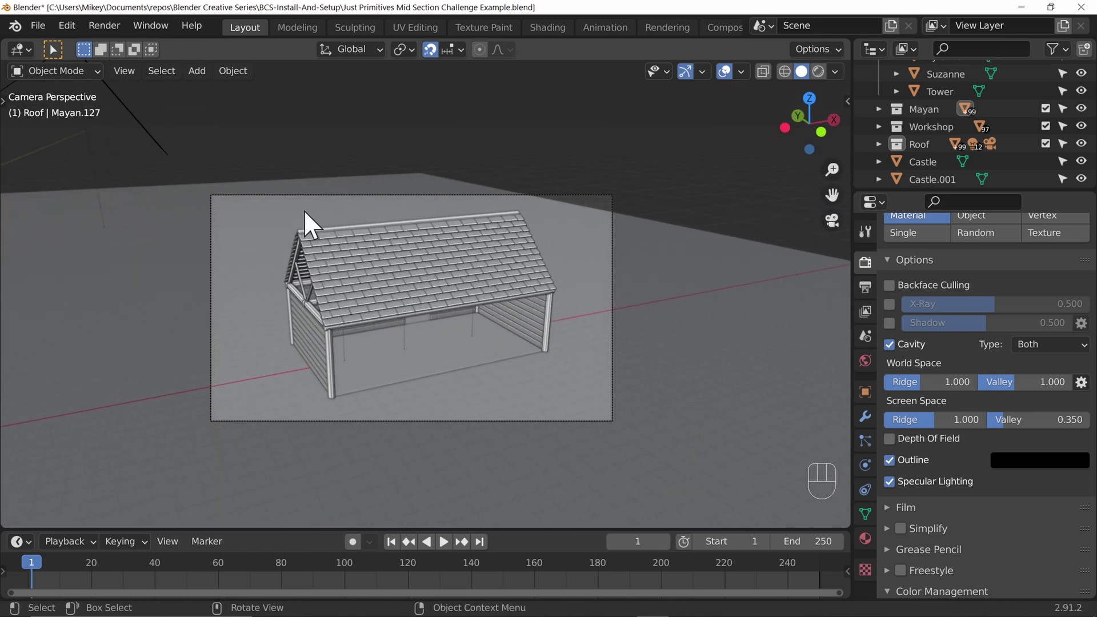
{"action": "key", "text": "Home"}
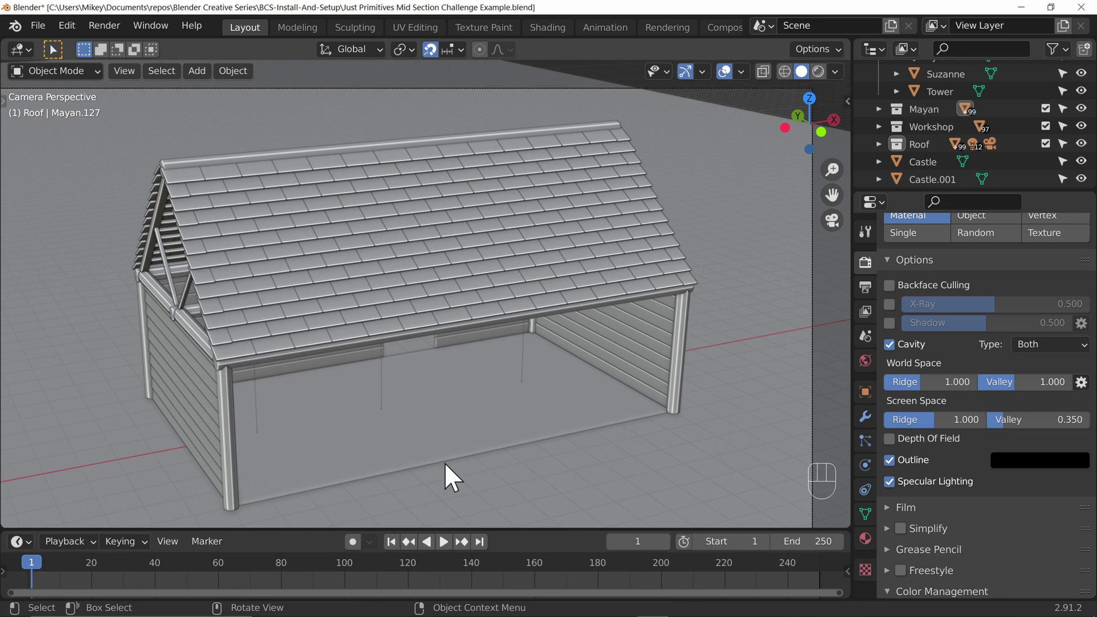
Render a still Workbench image of the framed workshop and dismiss the result.
{"action": "key", "text": "F12"}
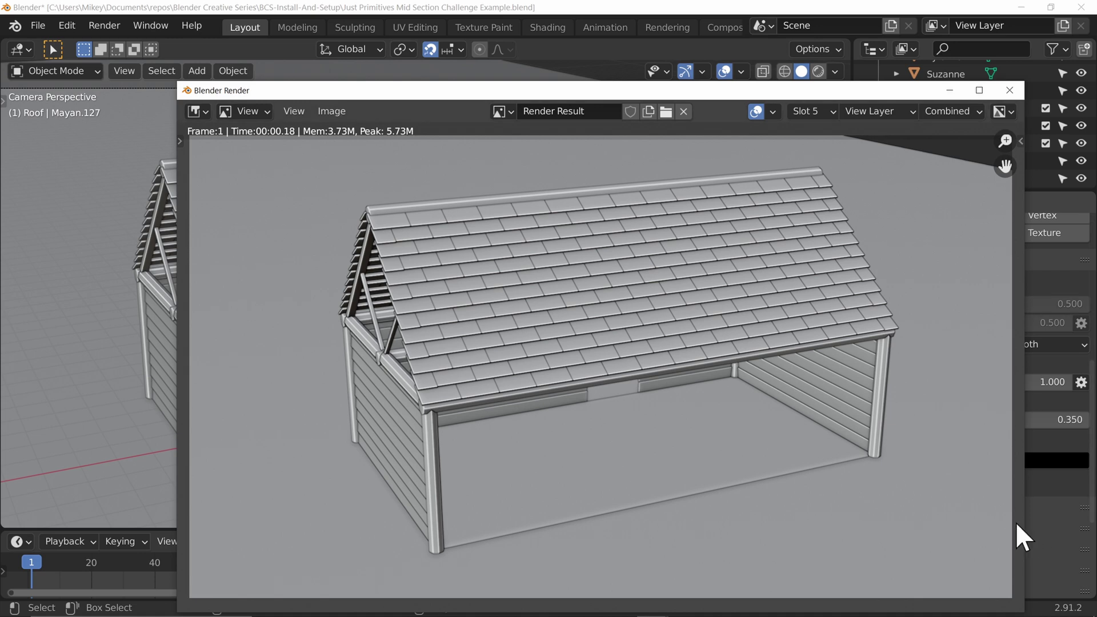
{"action": "key", "text": "Escape"}
{"action": "scroll", "coordinate": [1029, 496], "scroll_direction": "up", "scroll_amount": 4}
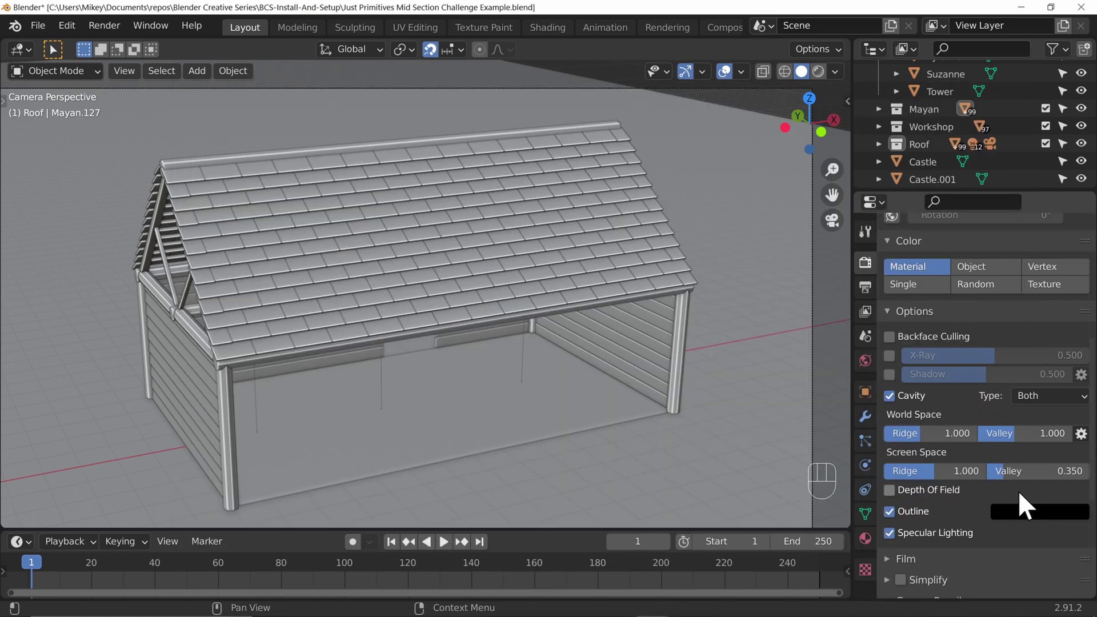
{"action": "scroll", "coordinate": [1018, 490], "scroll_direction": "up", "scroll_amount": 4}
{"action": "scroll", "coordinate": [987, 505], "scroll_direction": "up", "scroll_amount": 3}
{"action": "scroll", "coordinate": [987, 501], "scroll_direction": "up", "scroll_amount": 3}
{"action": "scroll", "coordinate": [987, 501], "scroll_direction": "up", "scroll_amount": 1}
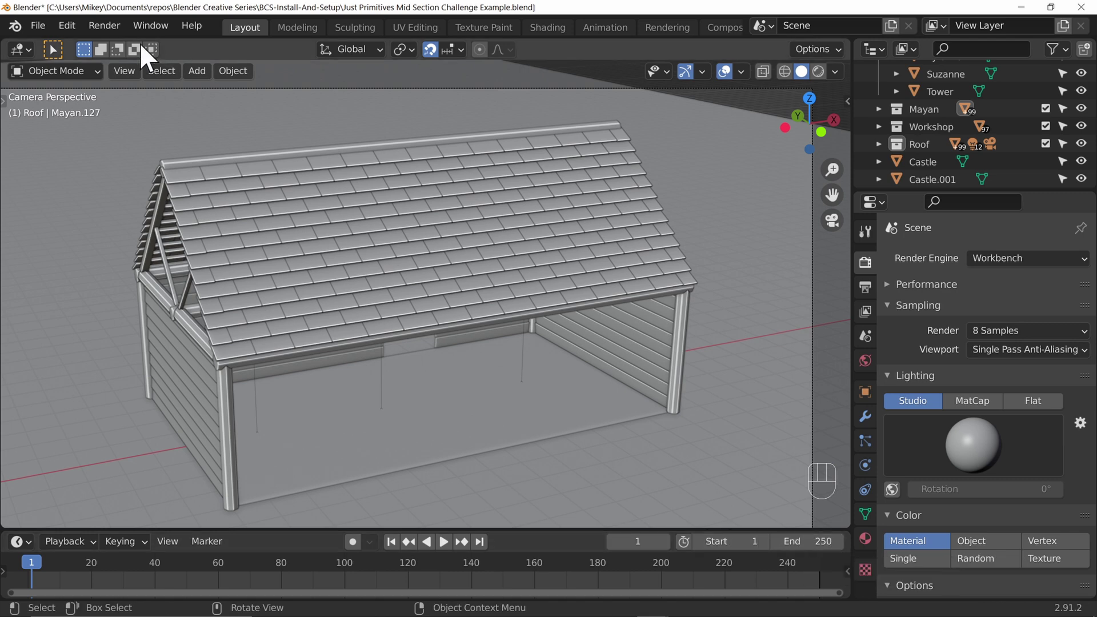
Start rendering the full workshop animation with Workbench, leaving frames to render after closing the window.
{"action": "left_click", "coordinate": [99, 23]}
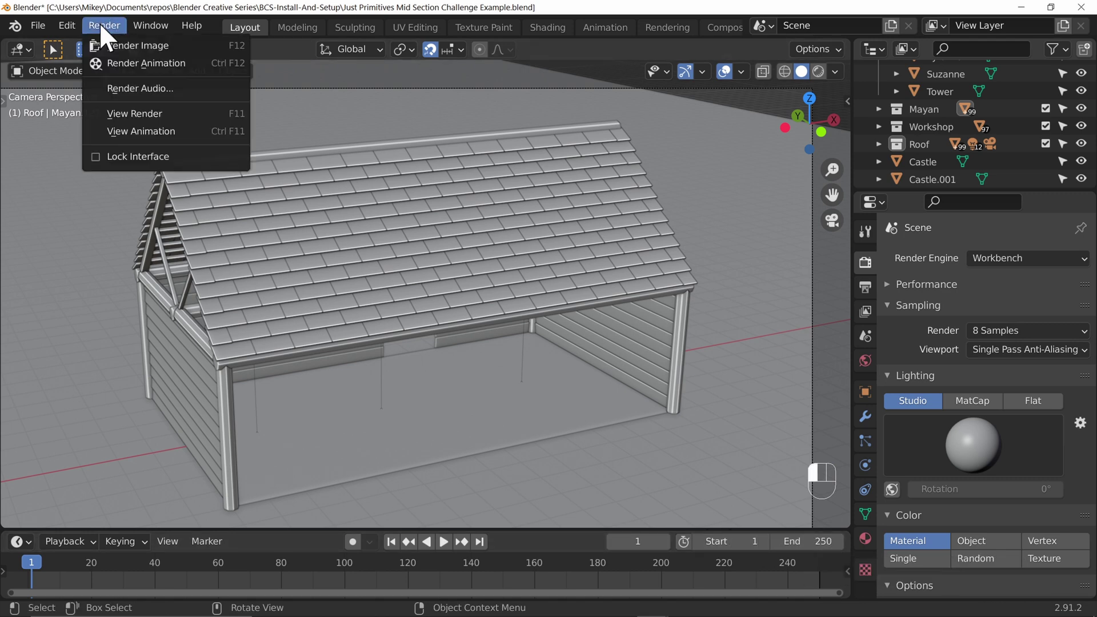
{"action": "left_click", "coordinate": [159, 63]}
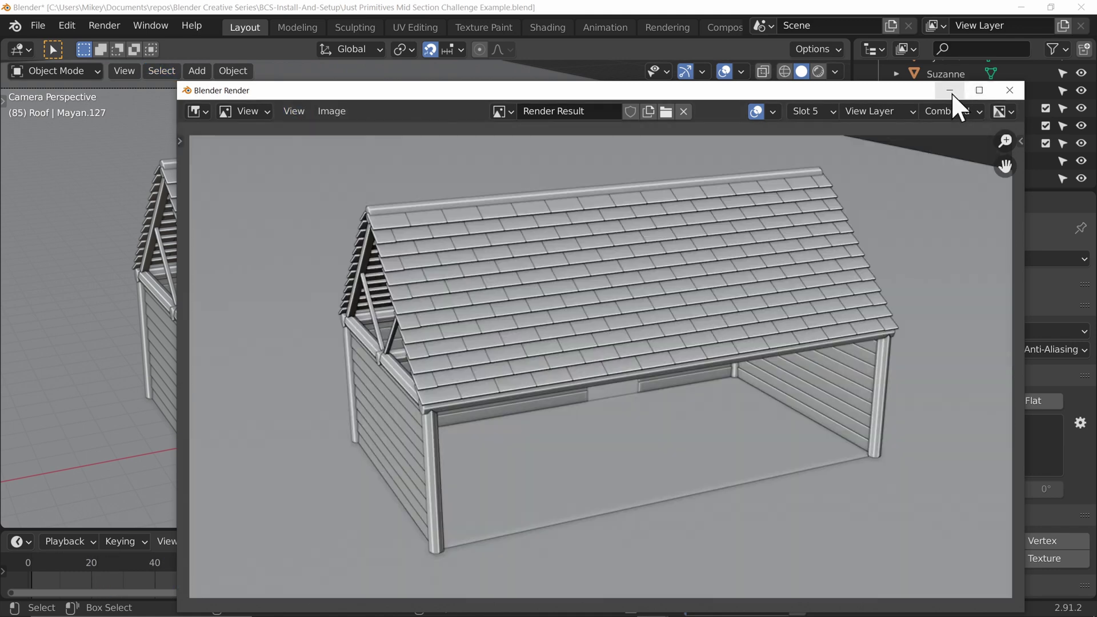
{"action": "left_click", "coordinate": [1010, 89]}
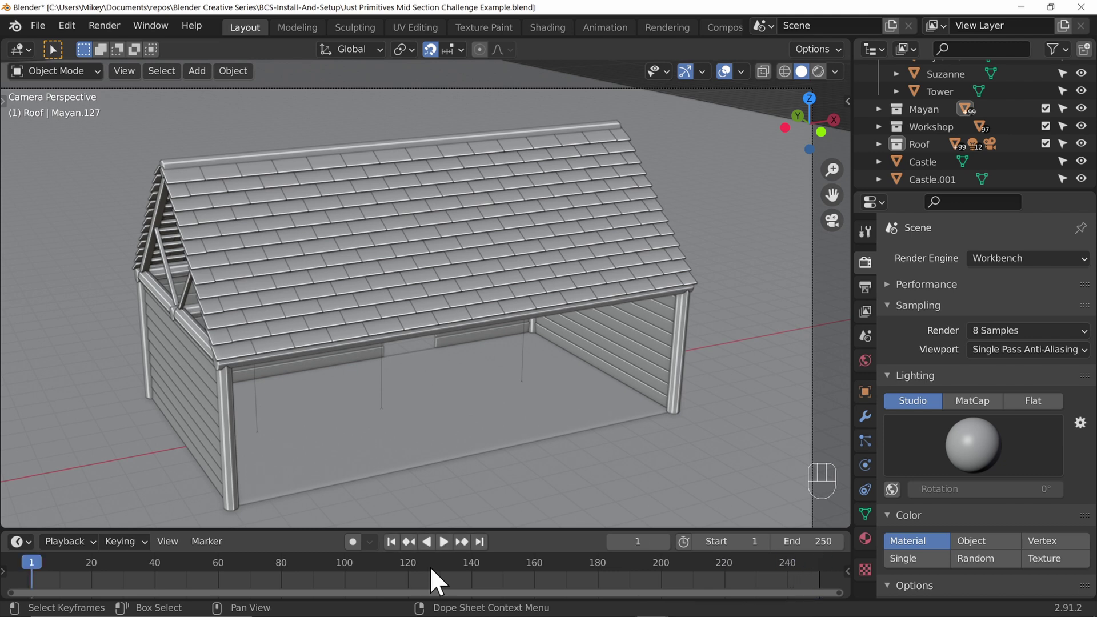
{"action": "left_click", "coordinate": [111, 21]}
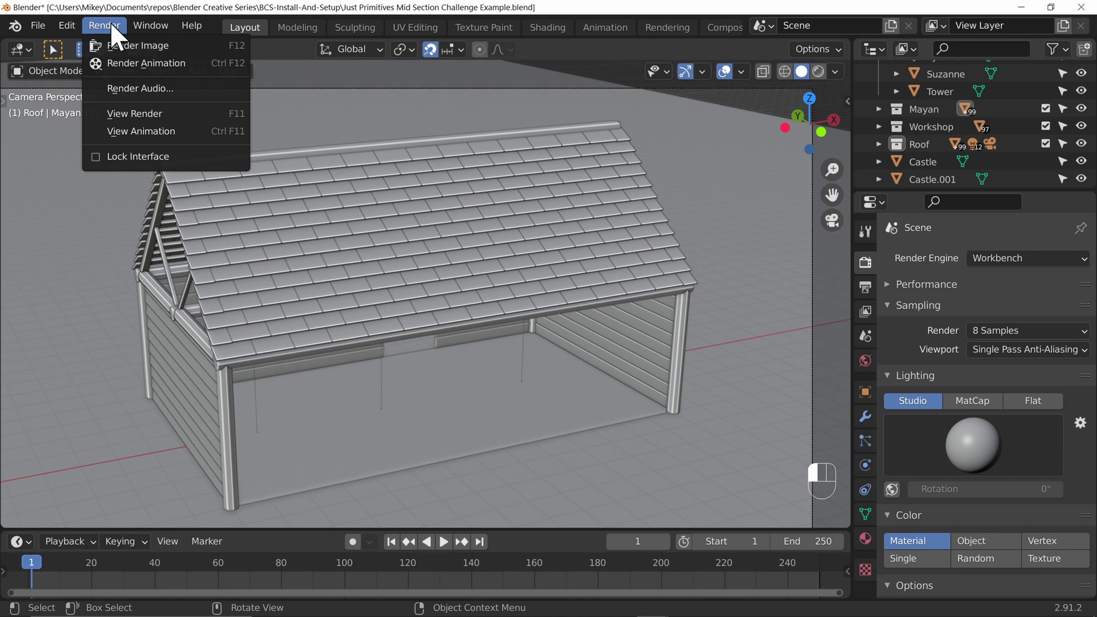
{"action": "left_click", "coordinate": [101, 28]}
{"action": "left_click", "coordinate": [99, 23]}
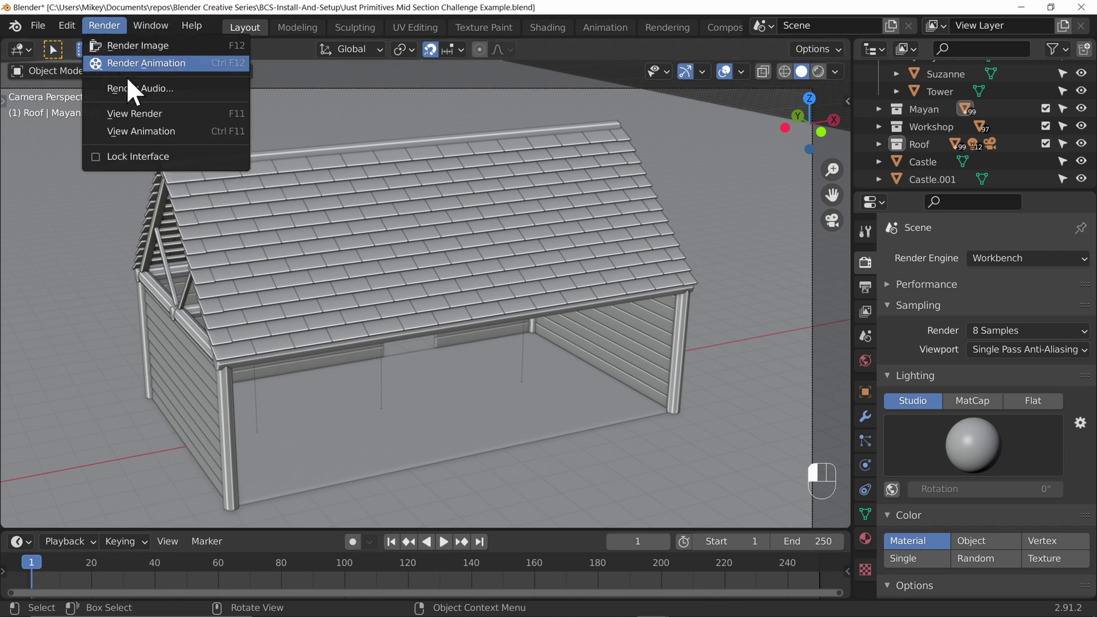
{"action": "left_click", "coordinate": [164, 132]}
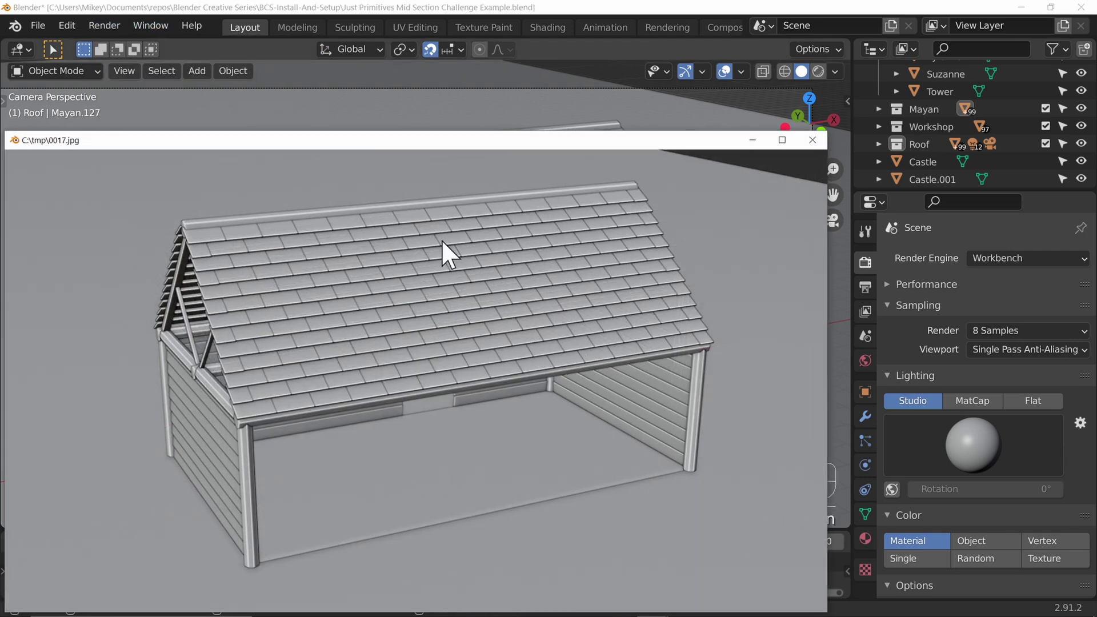
{"action": "left_click_drag", "start_coordinate": [376, 146], "coordinate": [468, 87]}
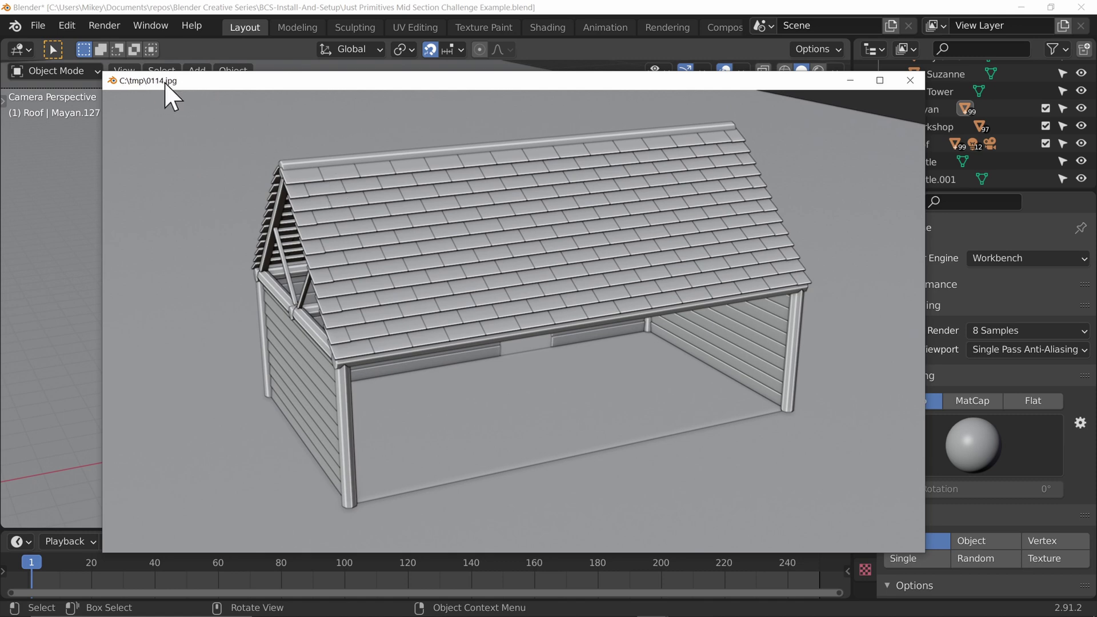
{"action": "left_click", "coordinate": [910, 82]}
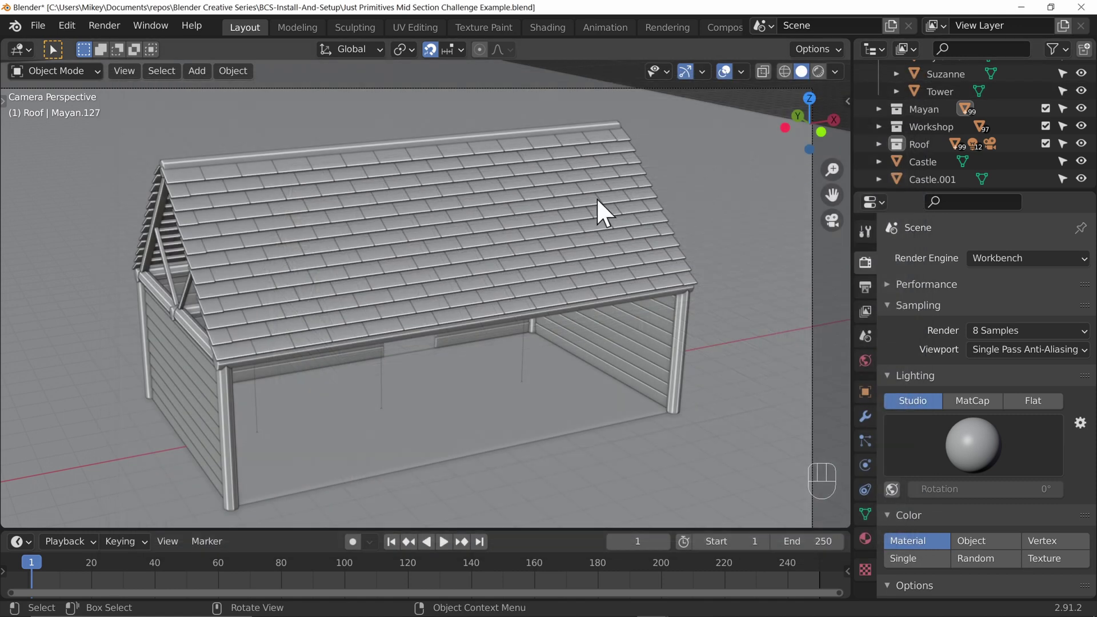
Set the render engine to Cycles and render the first few animation frames before closing the window.
{"action": "left_click", "coordinate": [1021, 257]}
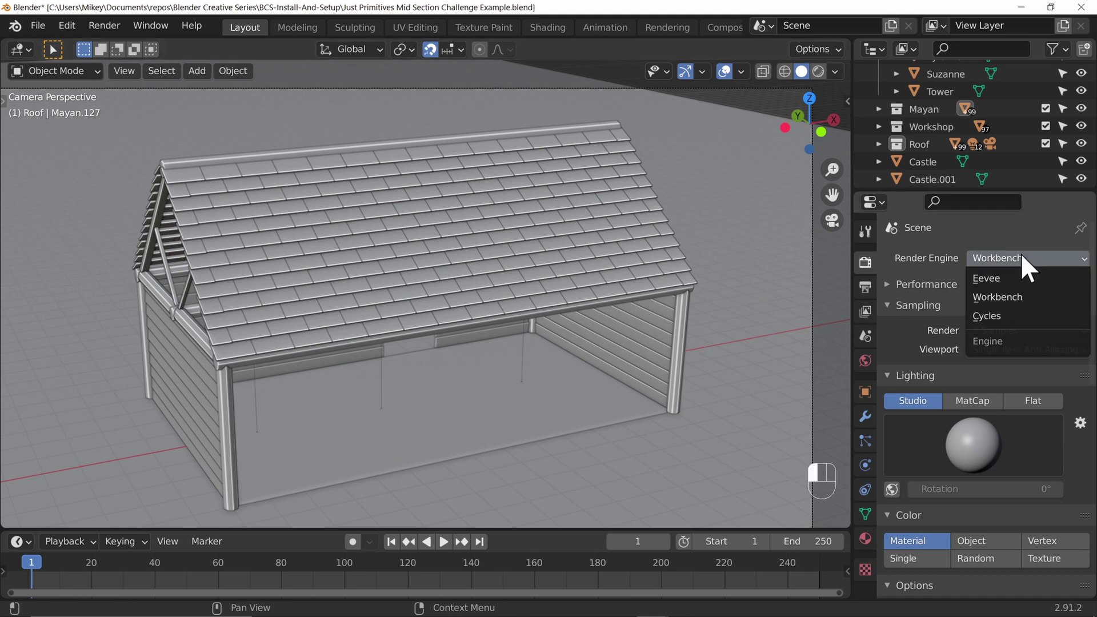
{"action": "left_click", "coordinate": [1012, 316]}
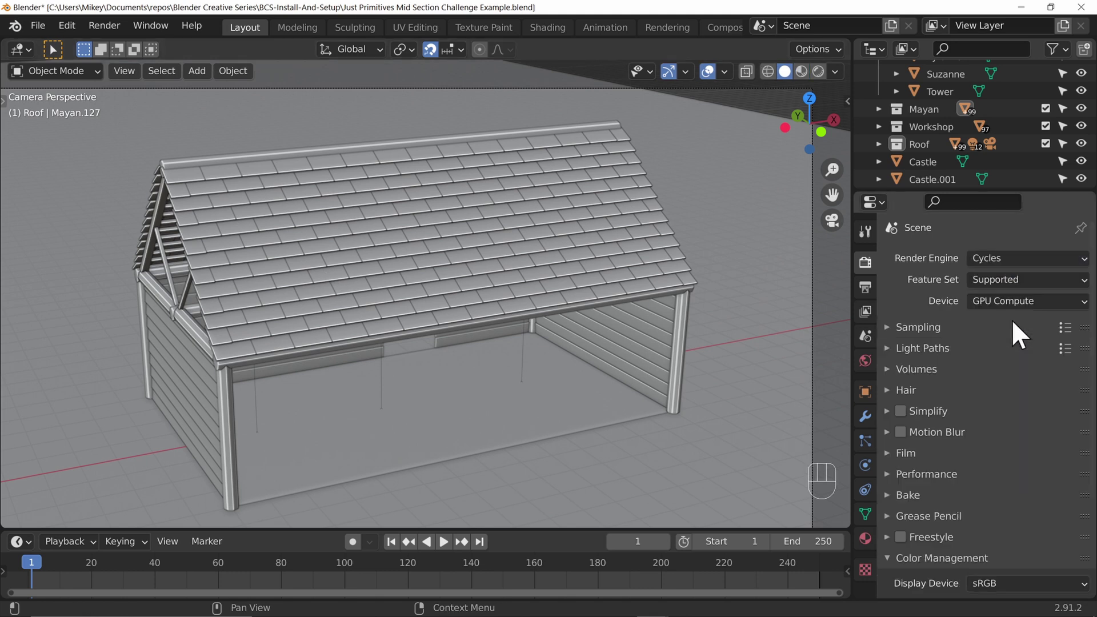
{"action": "left_click", "coordinate": [104, 25]}
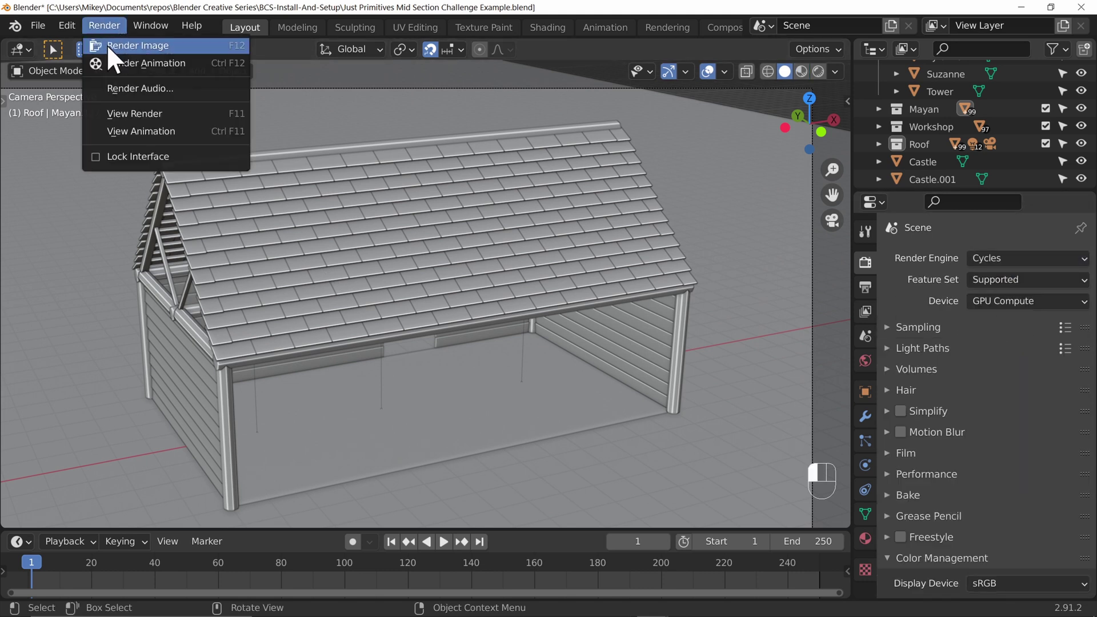
{"action": "left_click", "coordinate": [147, 67]}
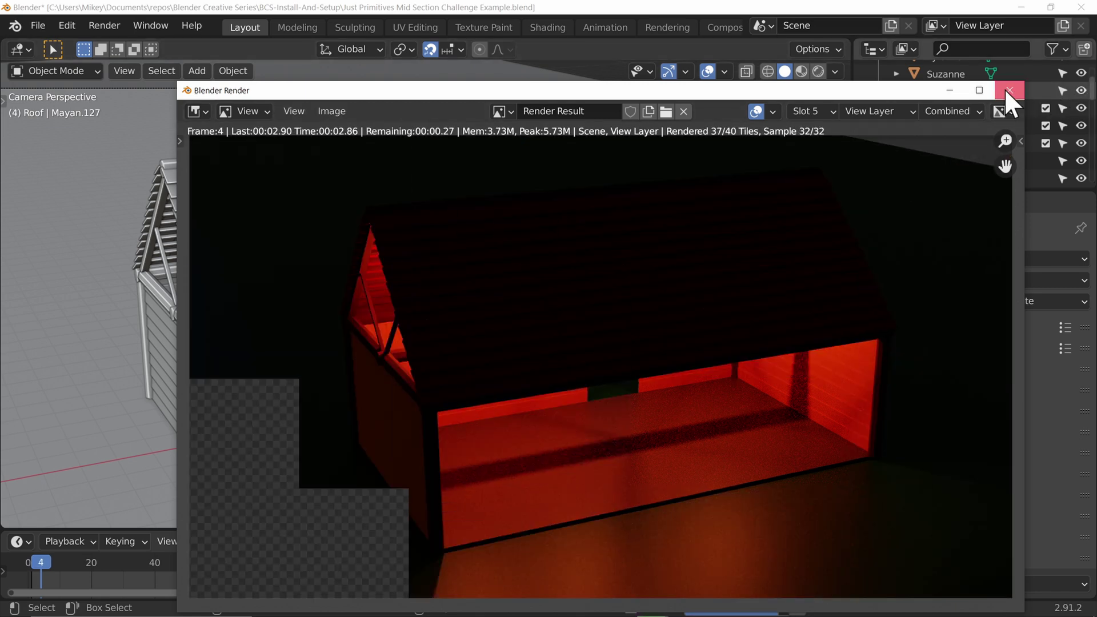
{"action": "left_click", "coordinate": [1009, 90]}
Set the render engine to Eevee and render a still image of the workshop.
{"action": "left_click", "coordinate": [1029, 257]}
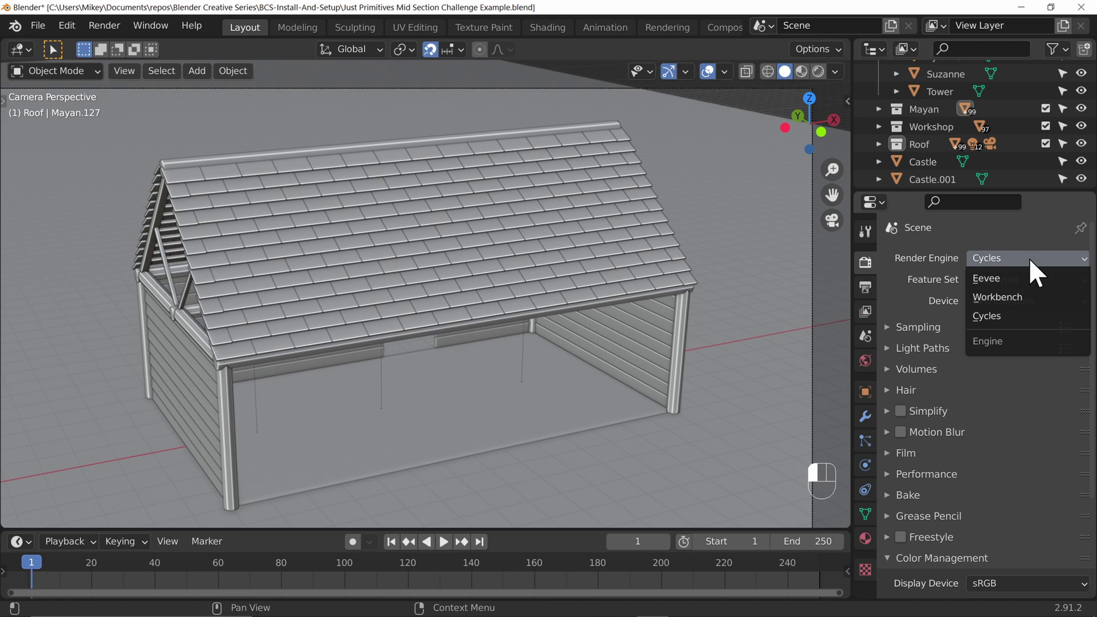
{"action": "left_click", "coordinate": [1016, 282]}
{"action": "key", "text": "ctrl+F12"}
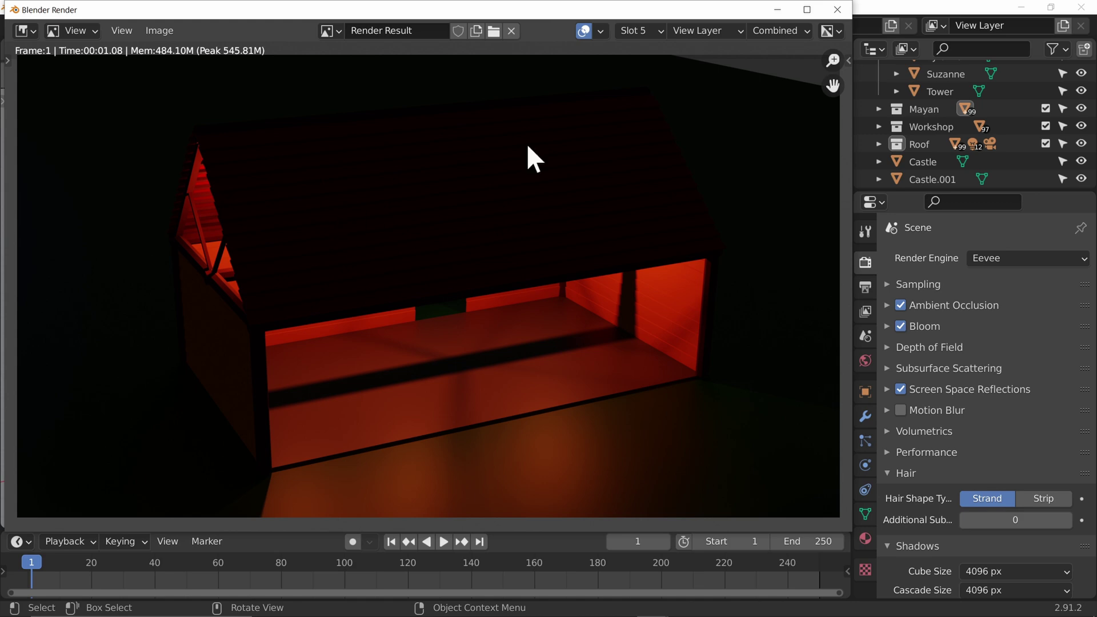
{"action": "left_click", "coordinate": [837, 9]}
Start the Eevee animation render, then cancel it after the first few frames.
{"action": "left_click", "coordinate": [104, 24]}
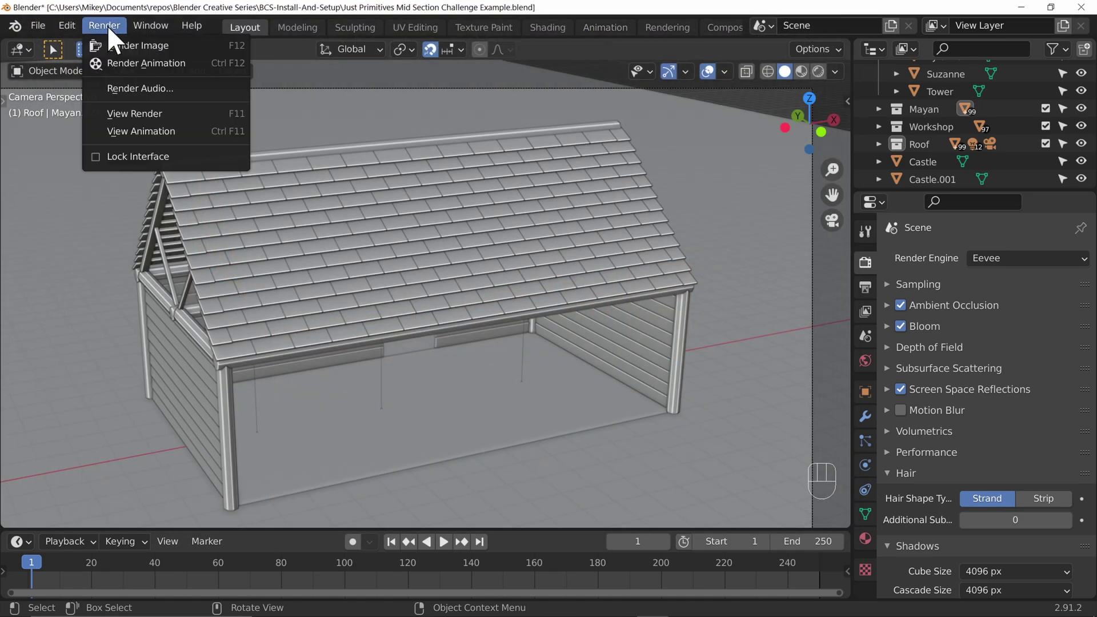
{"action": "left_click", "coordinate": [179, 61]}
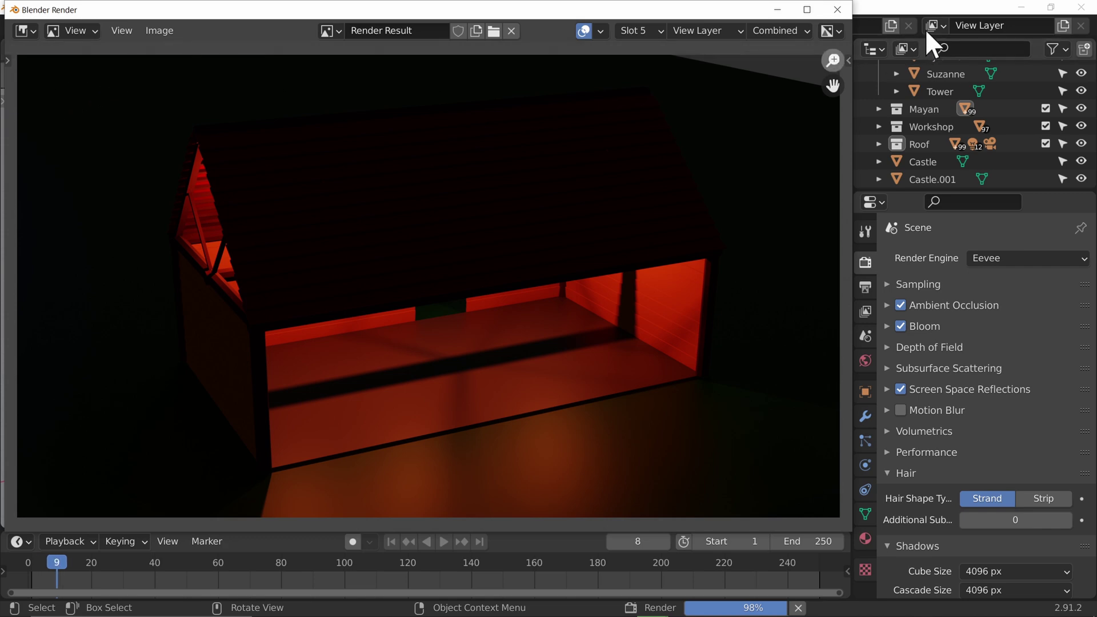
{"action": "left_click", "coordinate": [838, 10]}
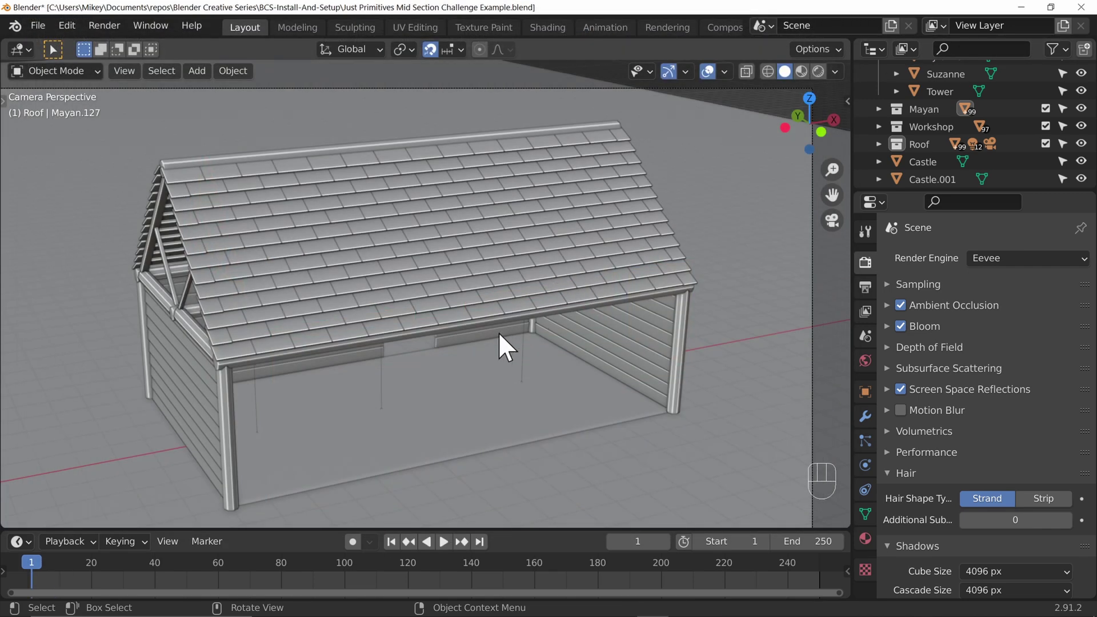
Set the engine back to Cycles and render a finished still of the red-lit shelter.
{"action": "left_click", "coordinate": [1027, 258]}
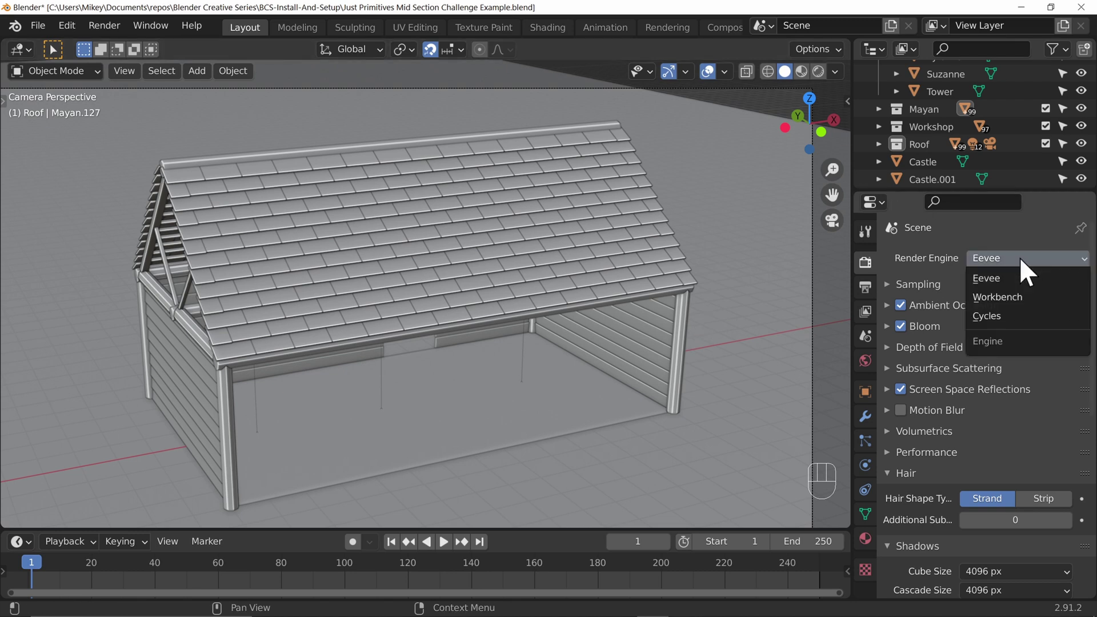
{"action": "left_click", "coordinate": [1013, 311]}
{"action": "key", "text": "F12"}
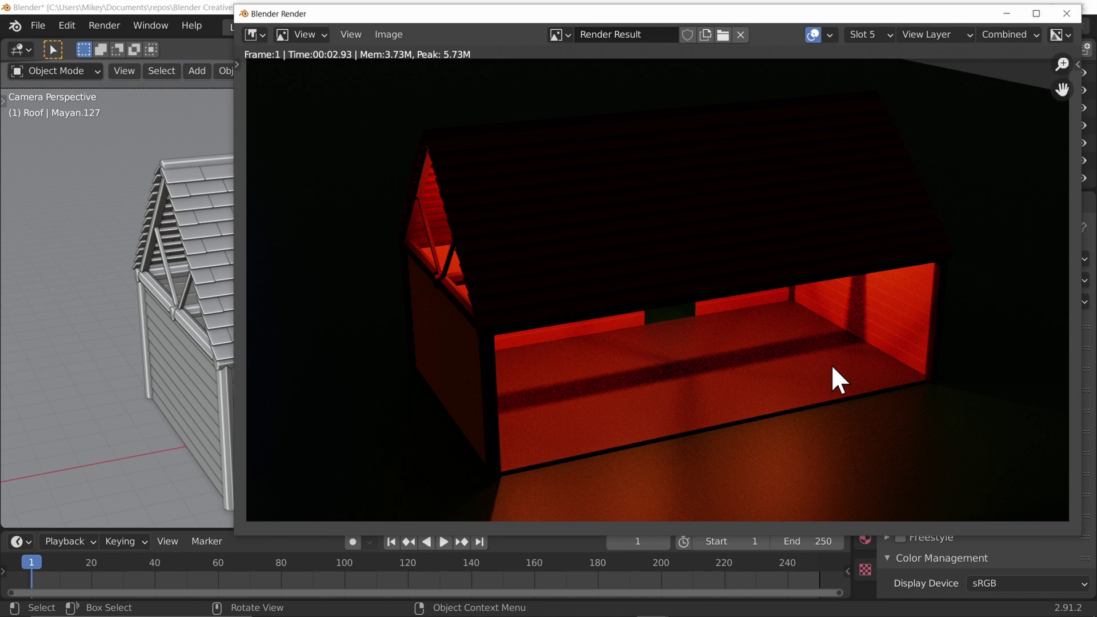
{"action": "left_click", "coordinate": [1066, 12]}
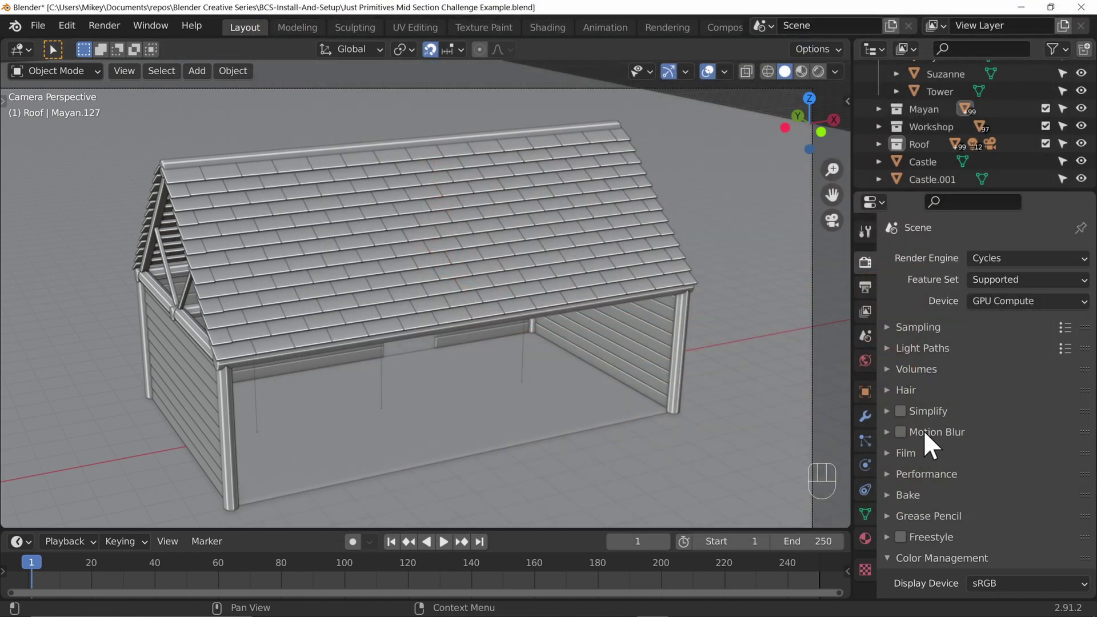